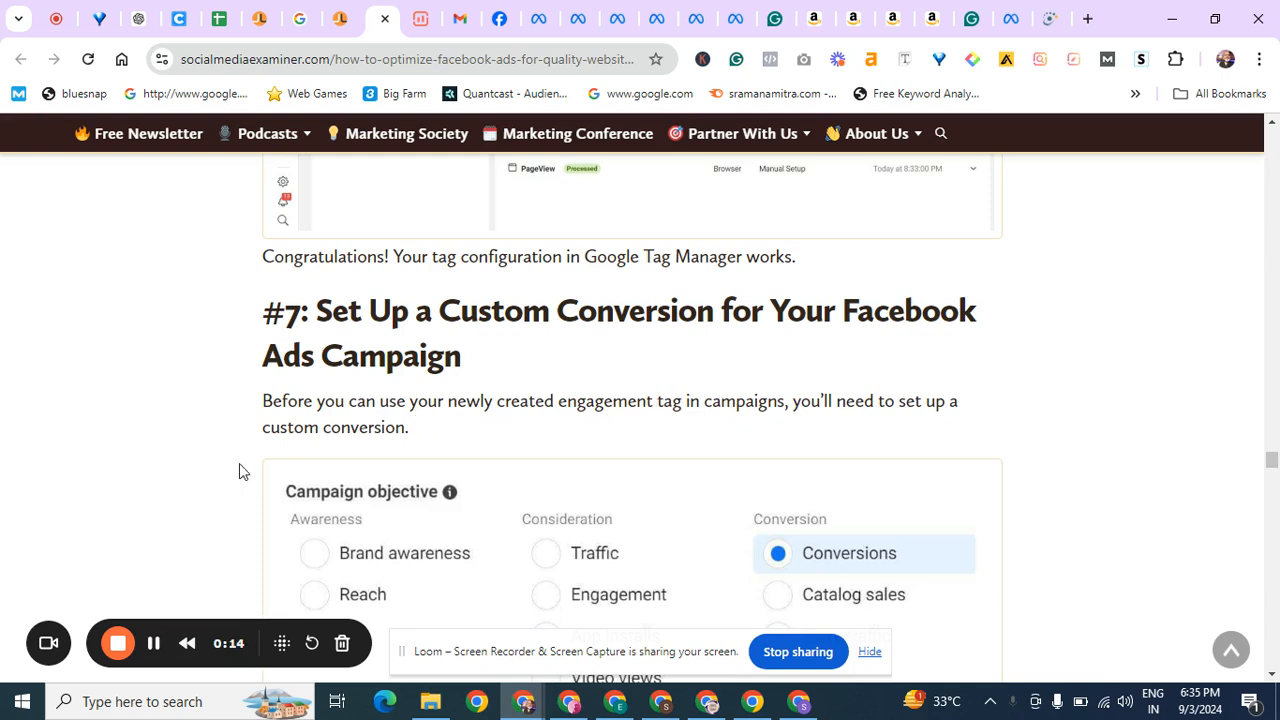
Step: Read the article's section on setting up a custom conversion for a Facebook ads campaign, including the example conversion form
scroll(517, 438, "down", 6)
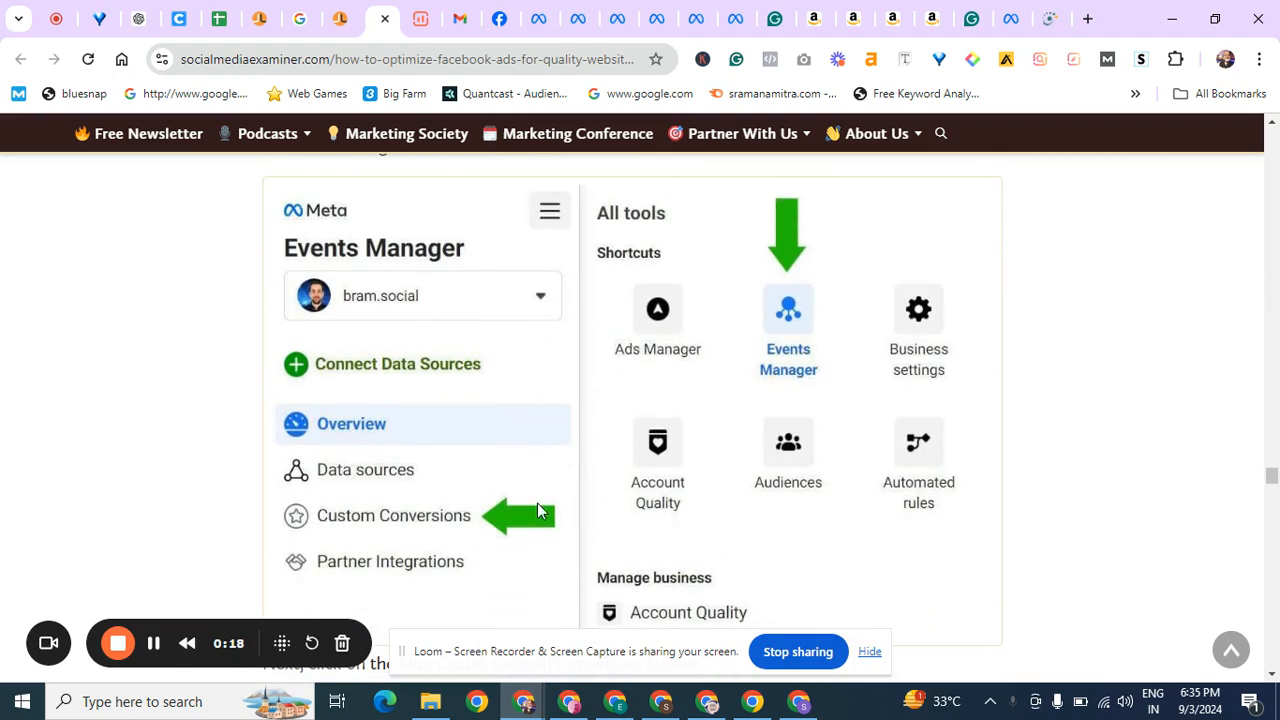
scroll(613, 508, "down", 5)
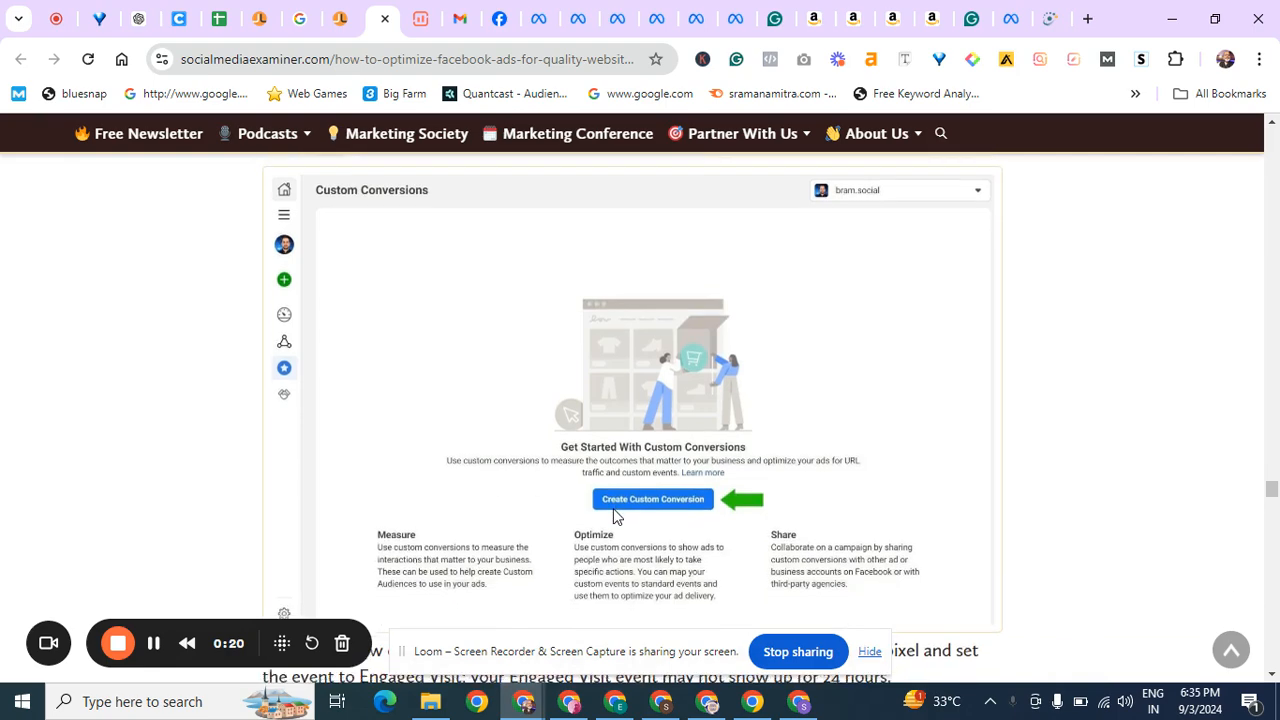
scroll(614, 510, "down", 7)
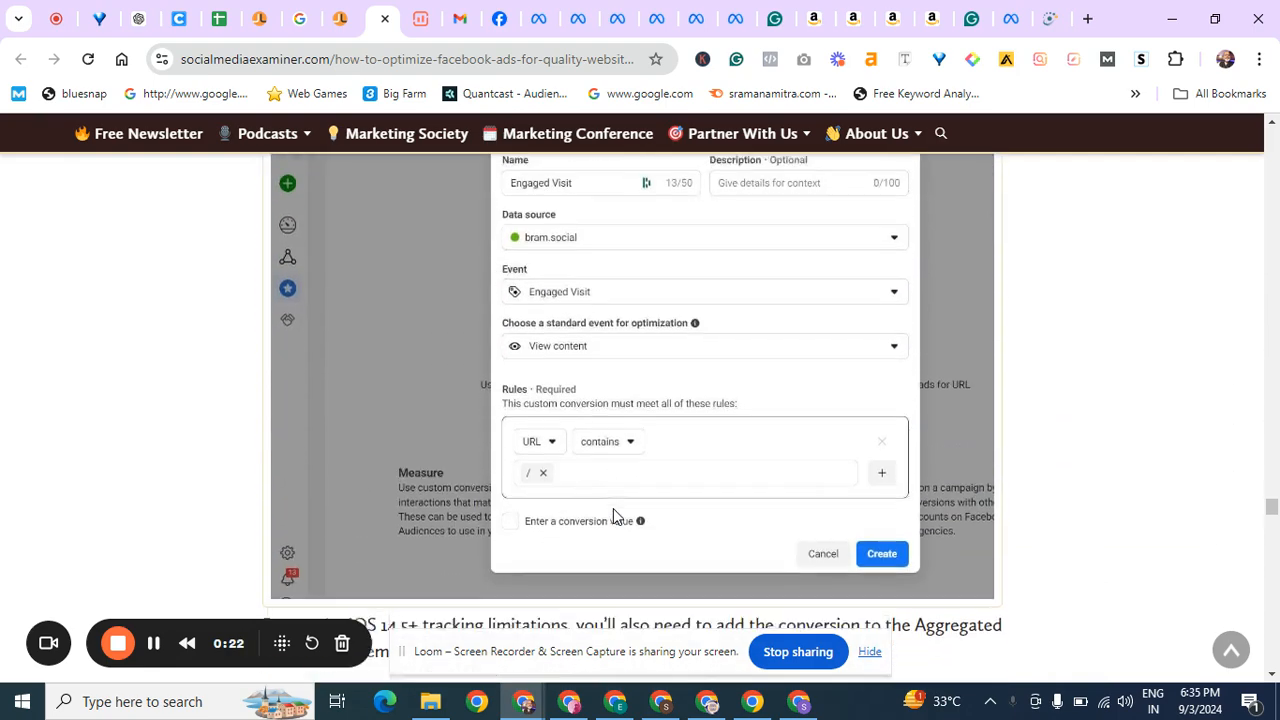
Step: Switch to Meta Business Suite and open Events Manager from its advertising tools
left_click(533, 10)
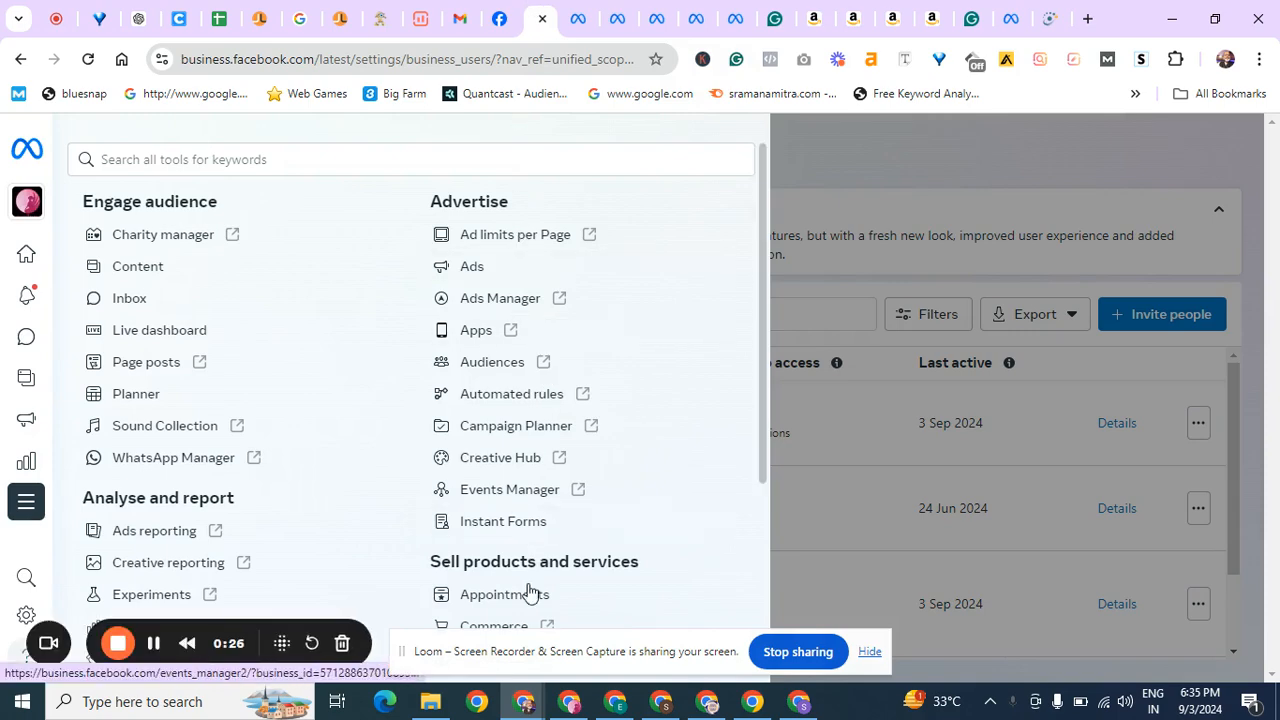
left_click(852, 177)
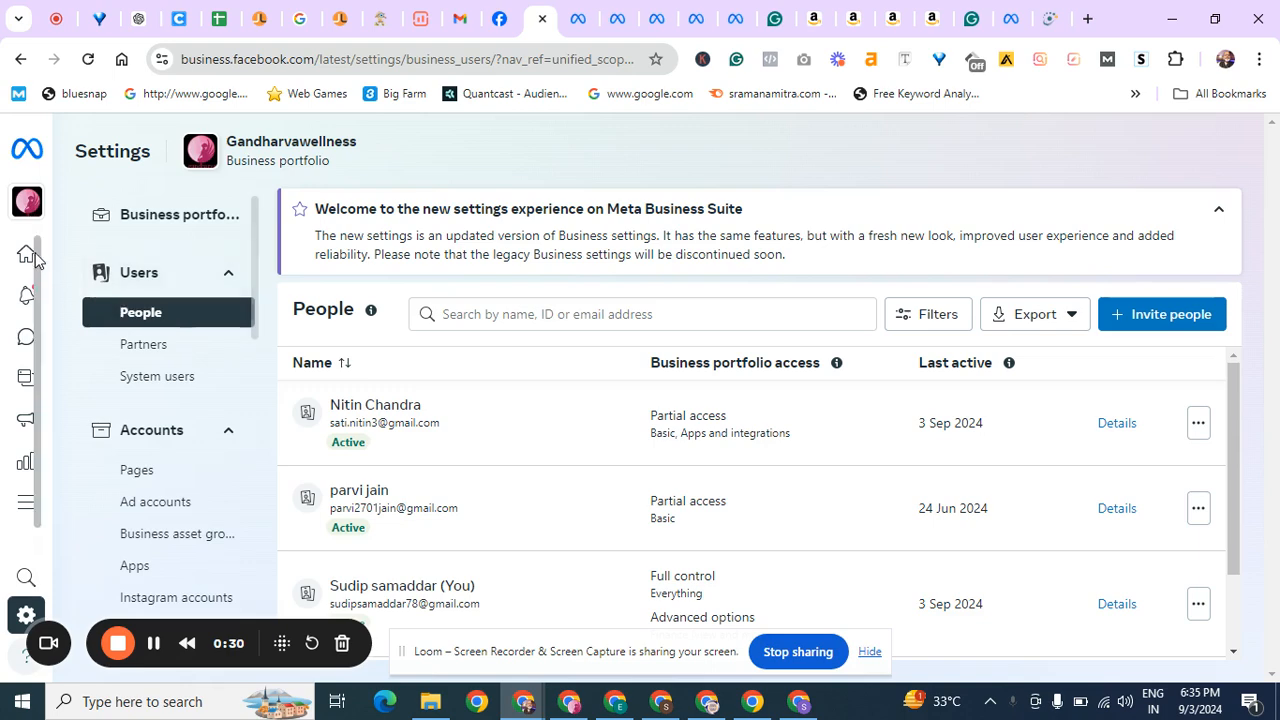
mouse_move(28, 349)
left_click(28, 514)
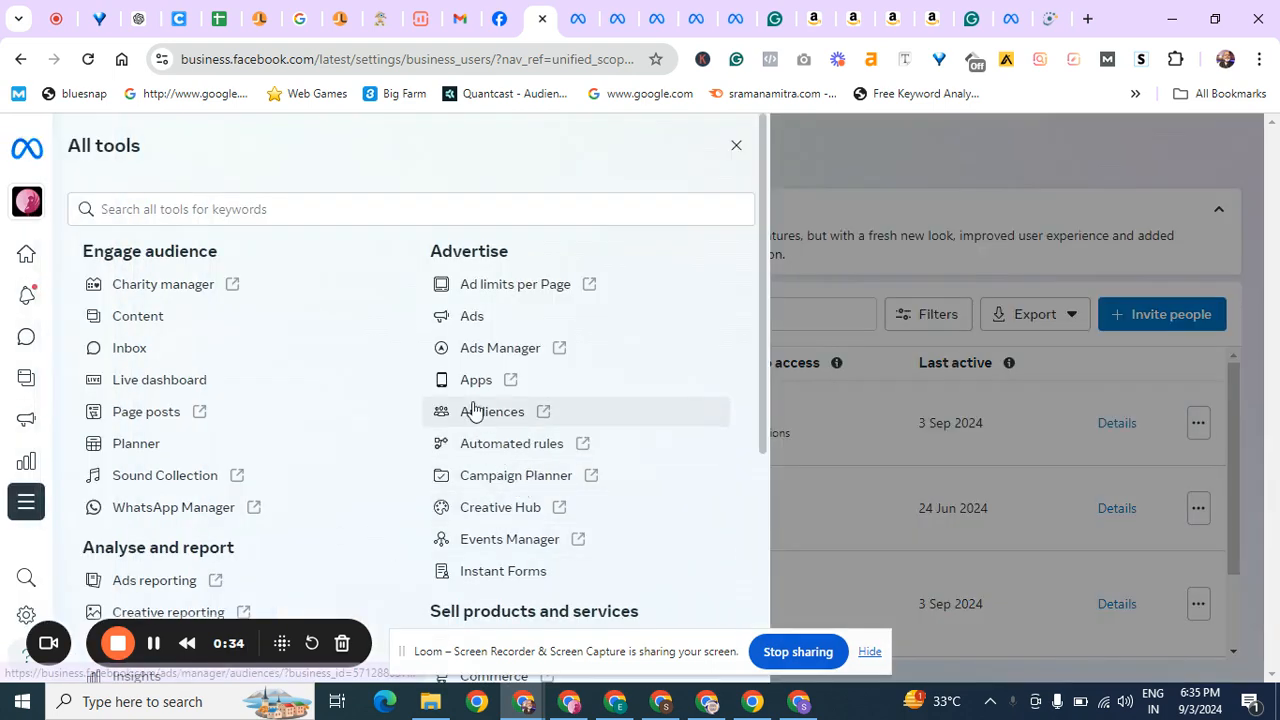
left_click(490, 553)
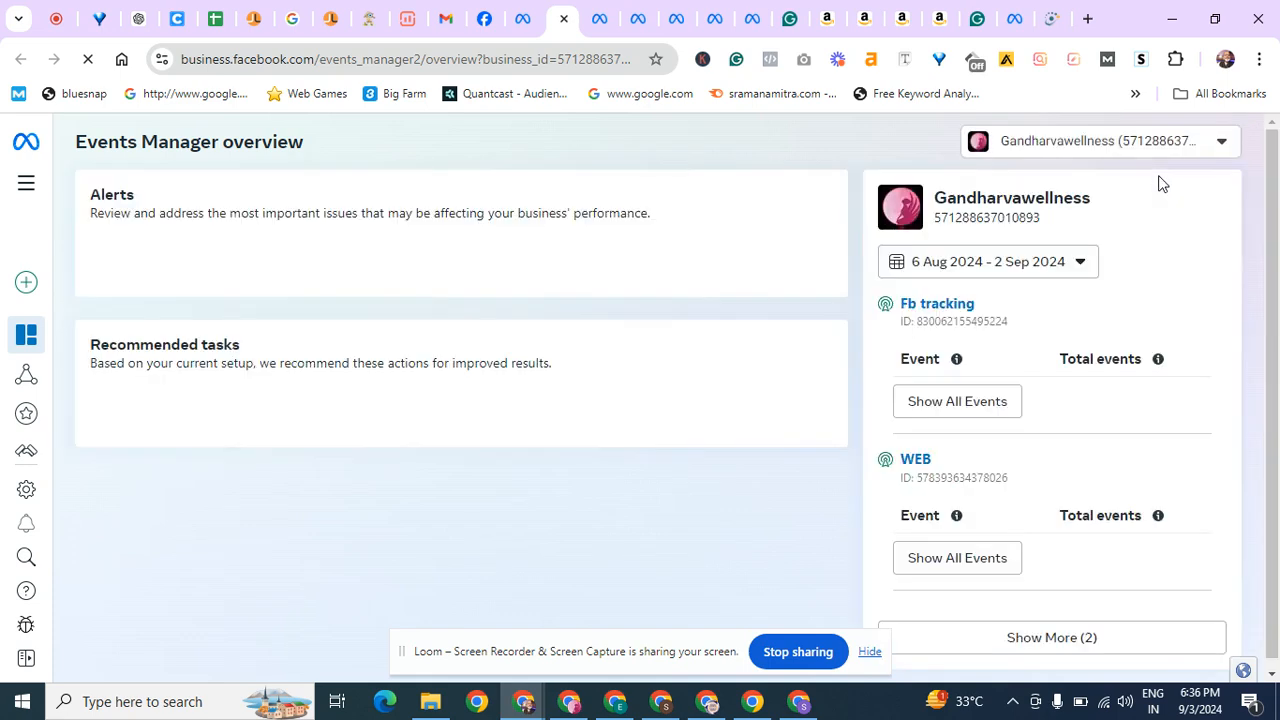
Step: Switch Events Manager to the Jcentrix ad account and reload the page
left_click(1158, 145)
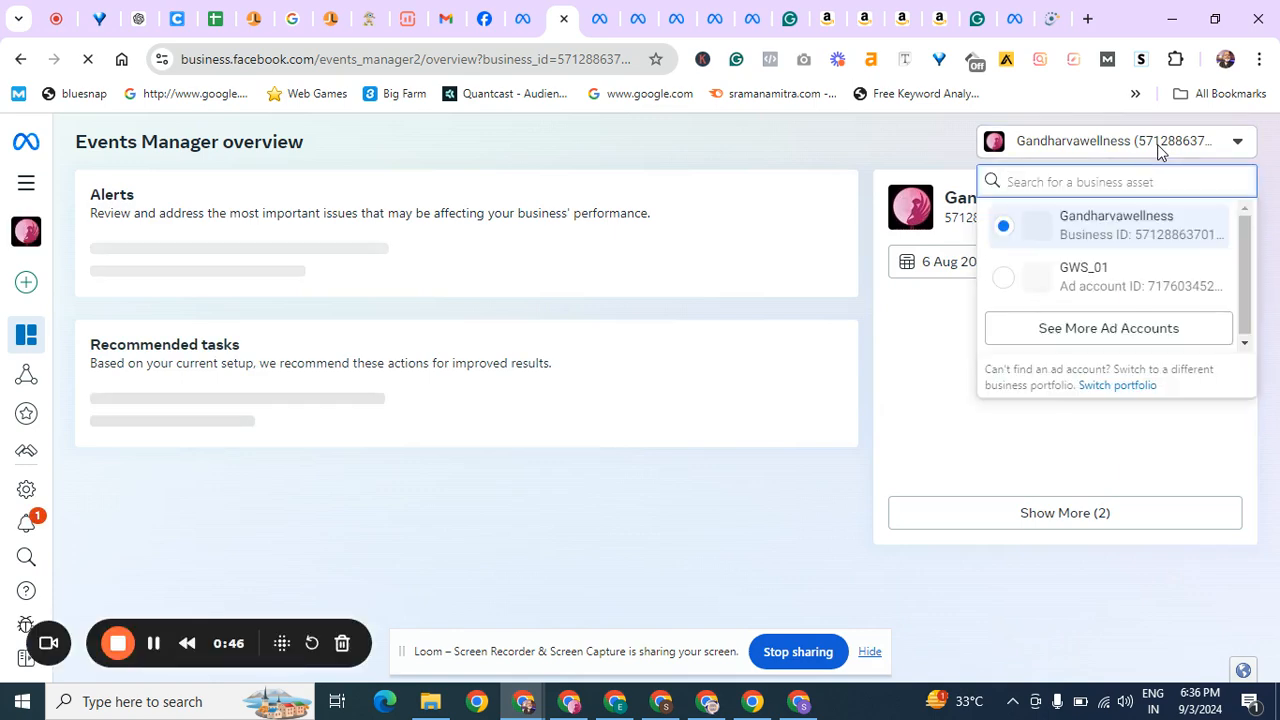
left_click(1120, 330)
left_click_drag(1233, 250, 1240, 385)
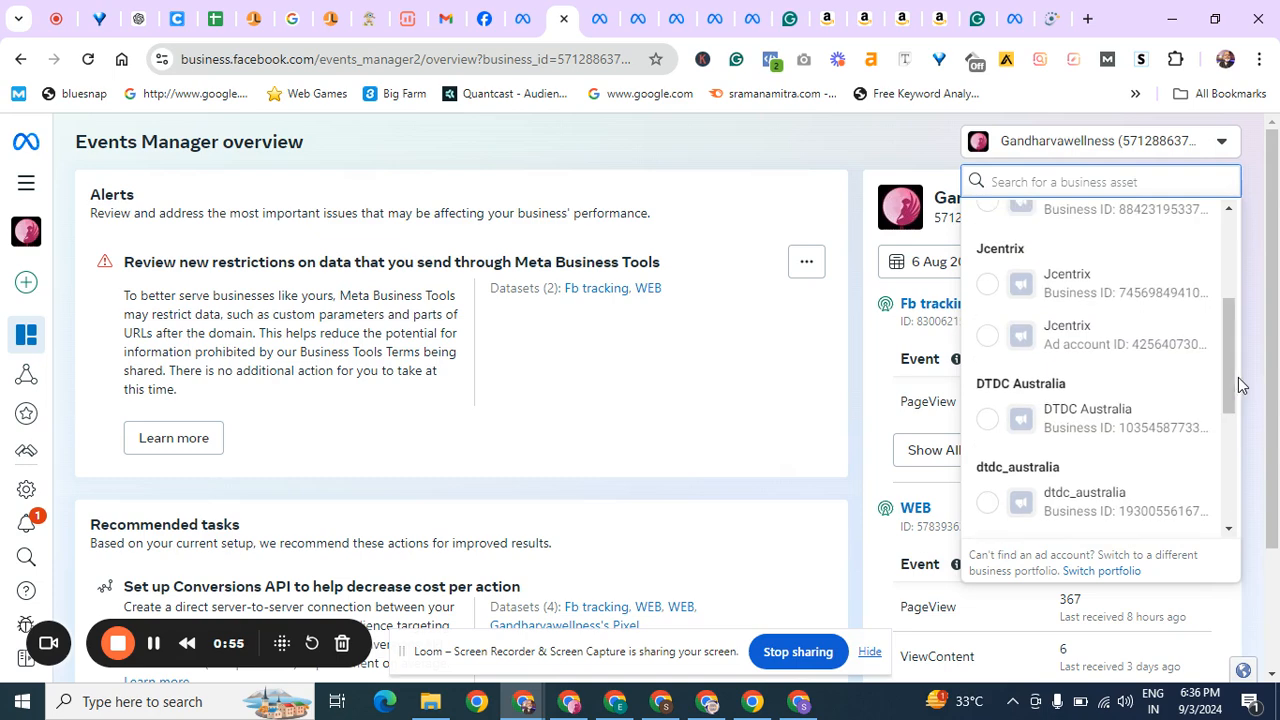
left_click(1124, 342)
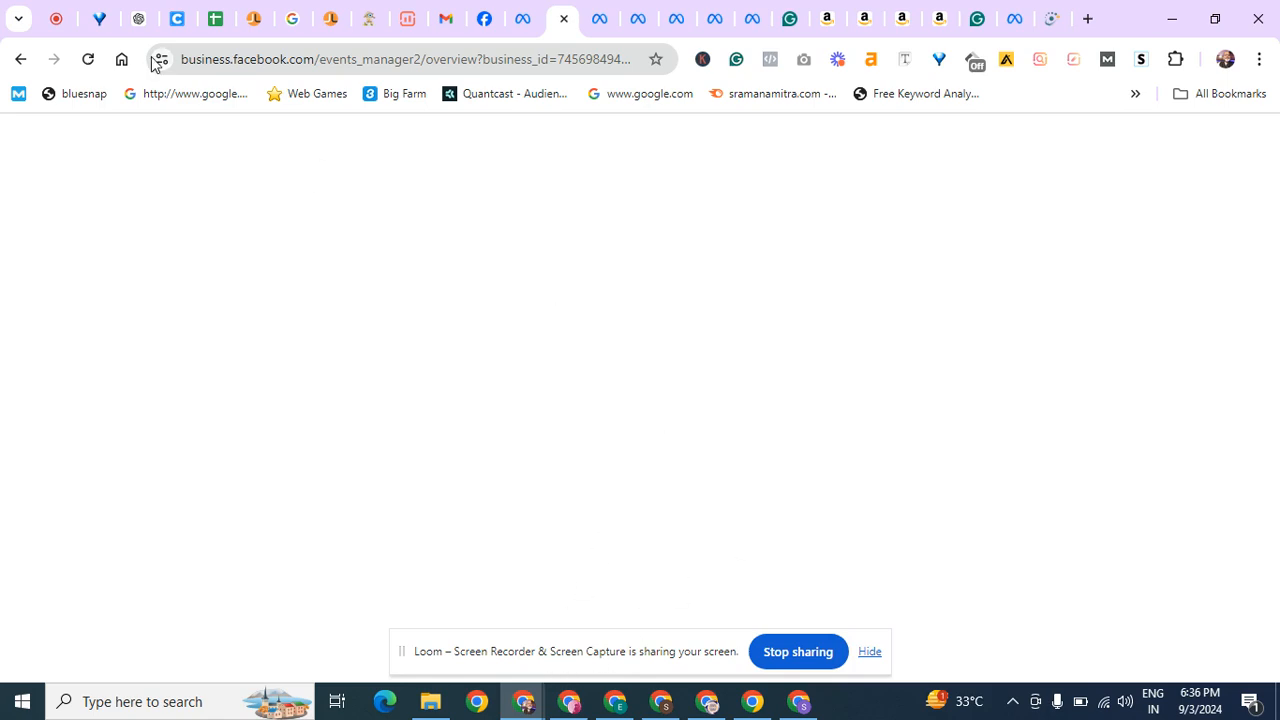
left_click(89, 60)
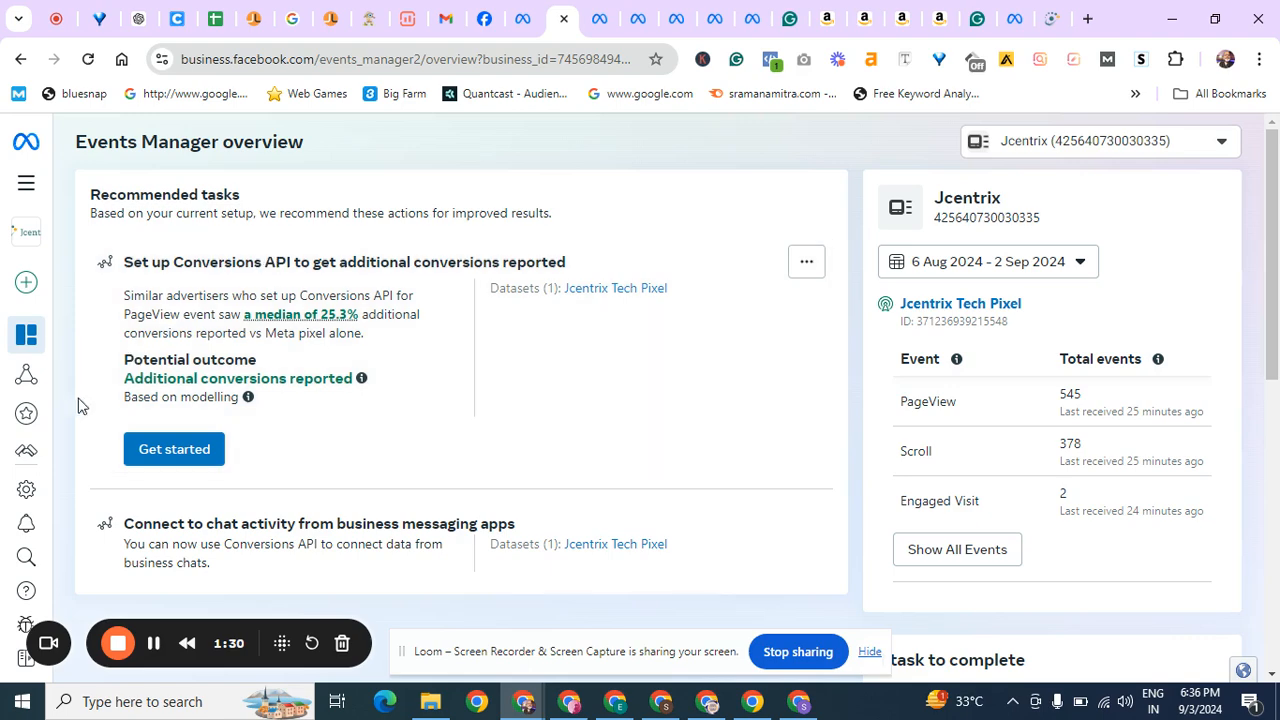
Step: Open the Jcentrix Tech Pixel data source and start adding a custom conversion to its events
left_click(31, 419)
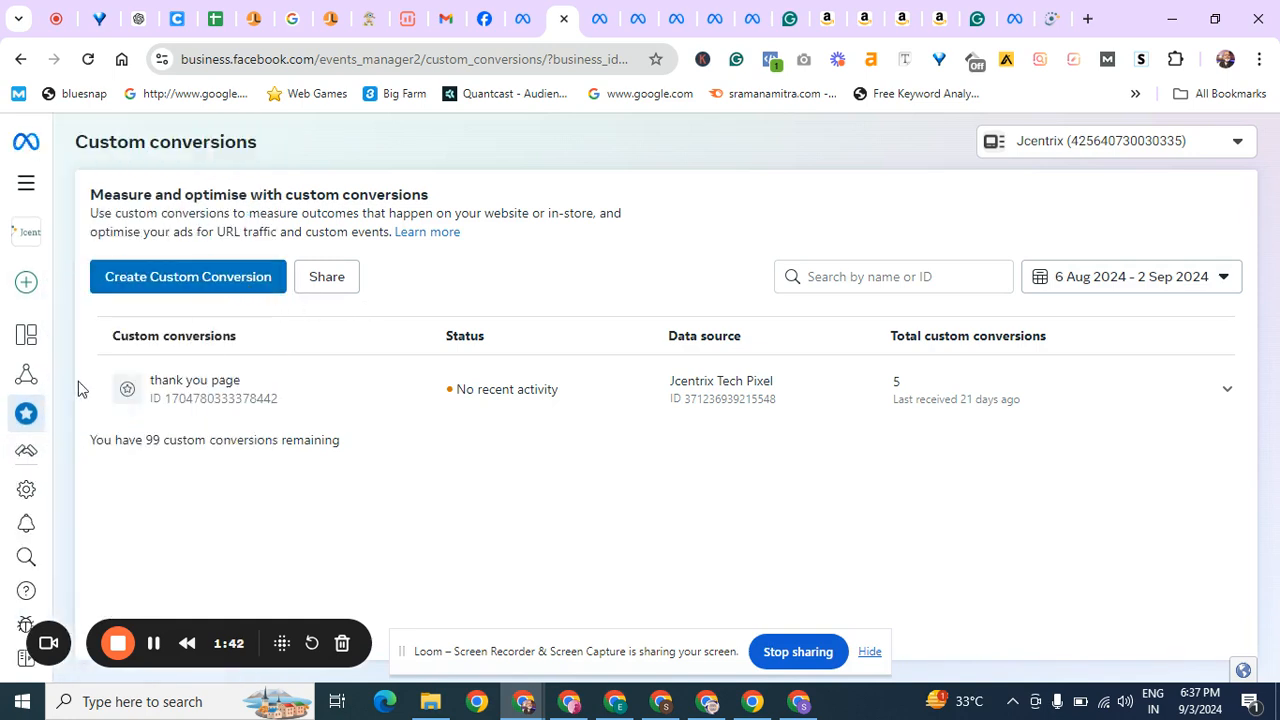
mouse_move(27, 447)
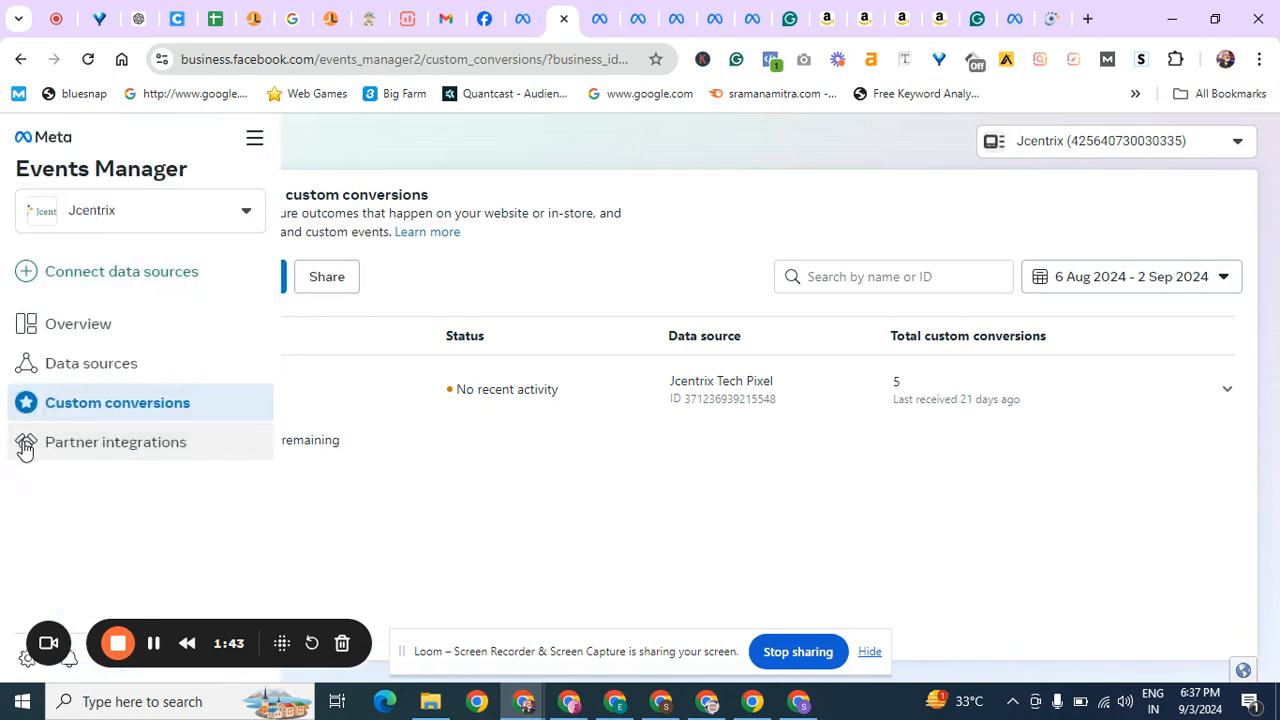
left_click(68, 373)
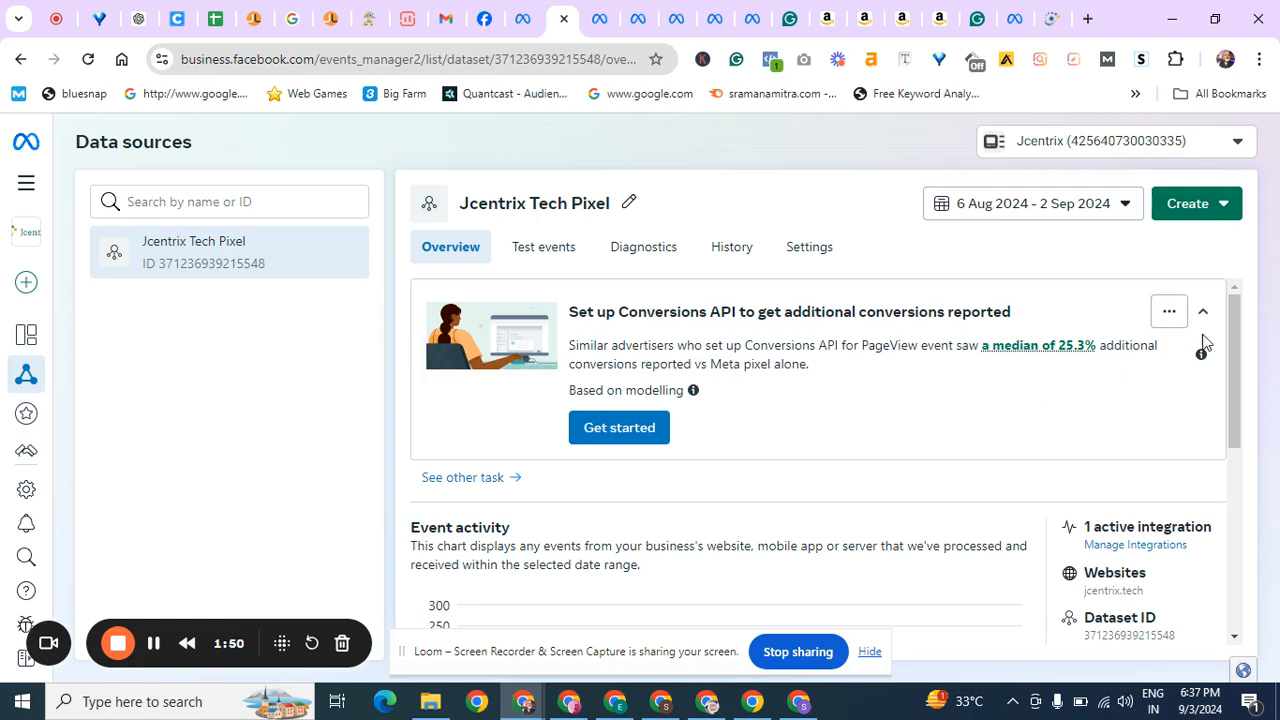
left_click_drag(1236, 311, 1266, 481)
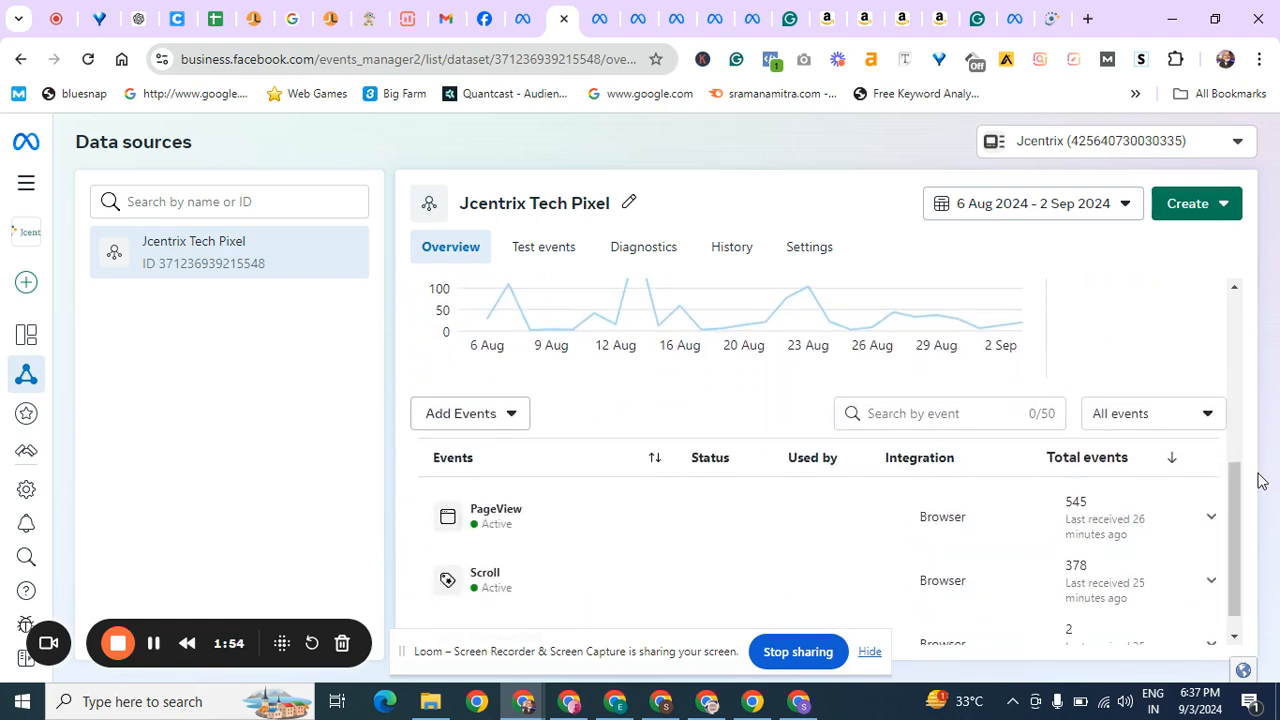
left_click(506, 419)
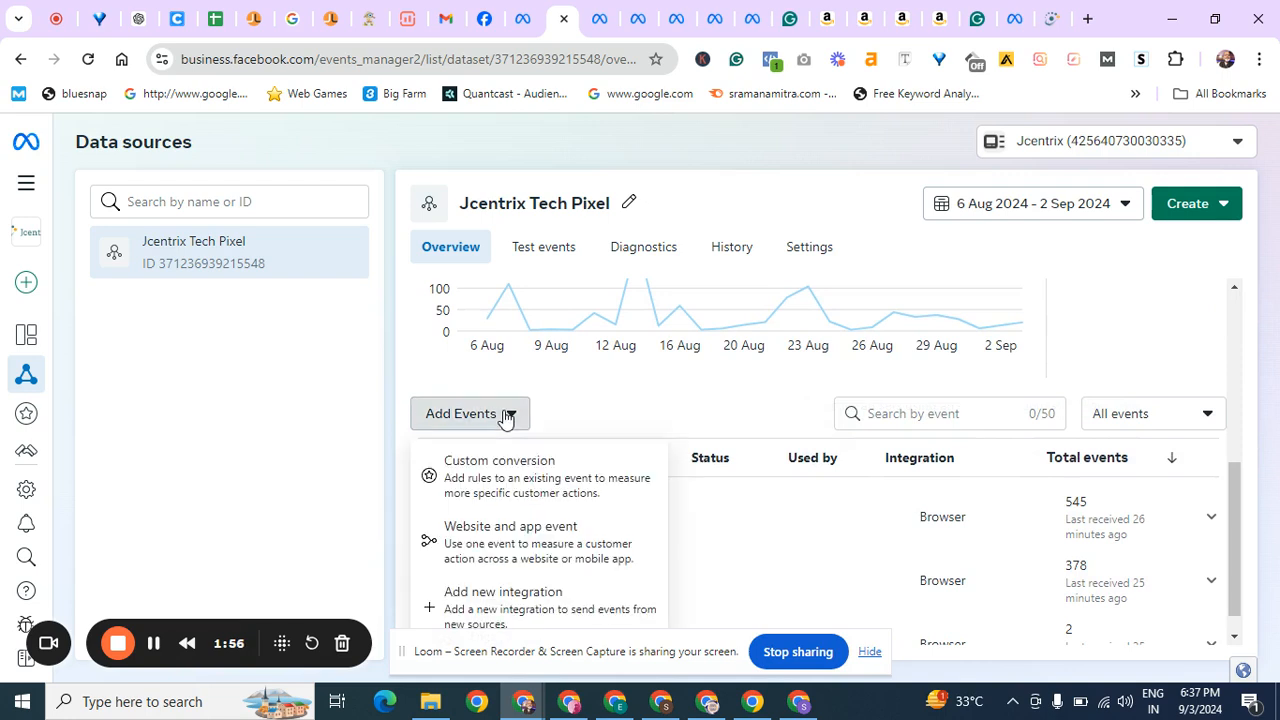
left_click(519, 487)
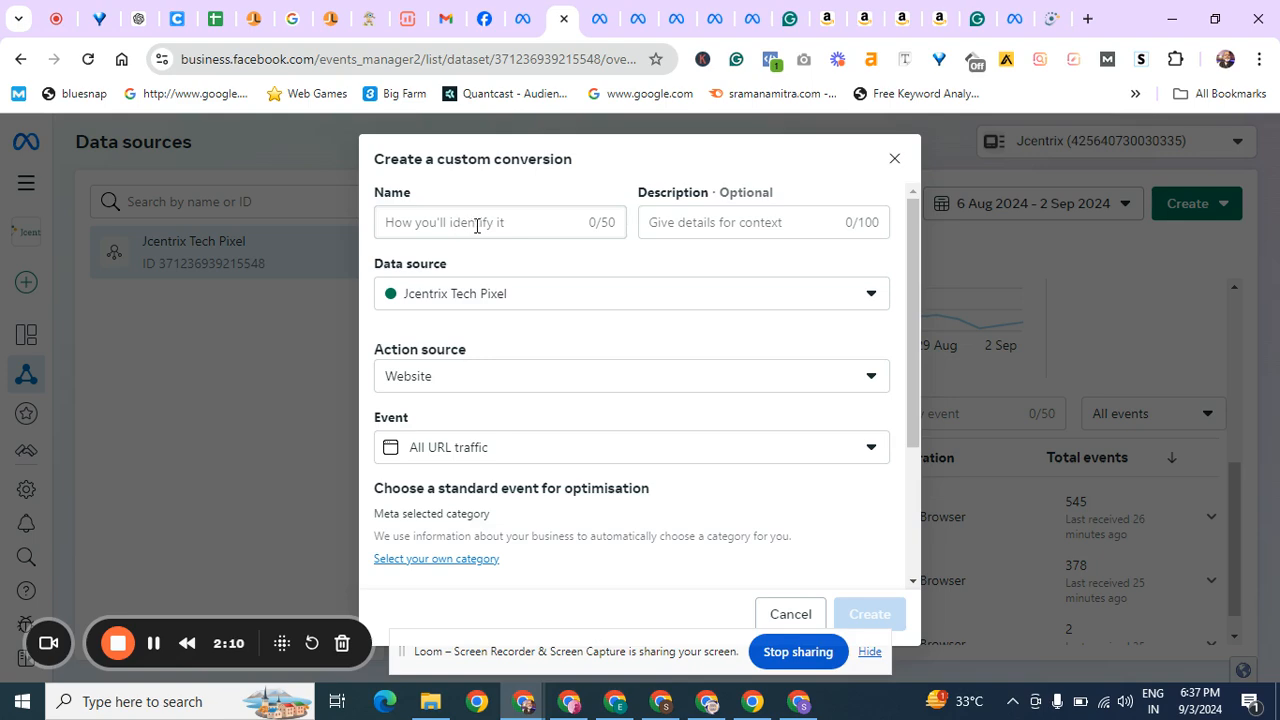
Step: Check the article's example, name the custom conversion "Engaged Visit" and set its event to Engaged Visit
left_click(372, 18)
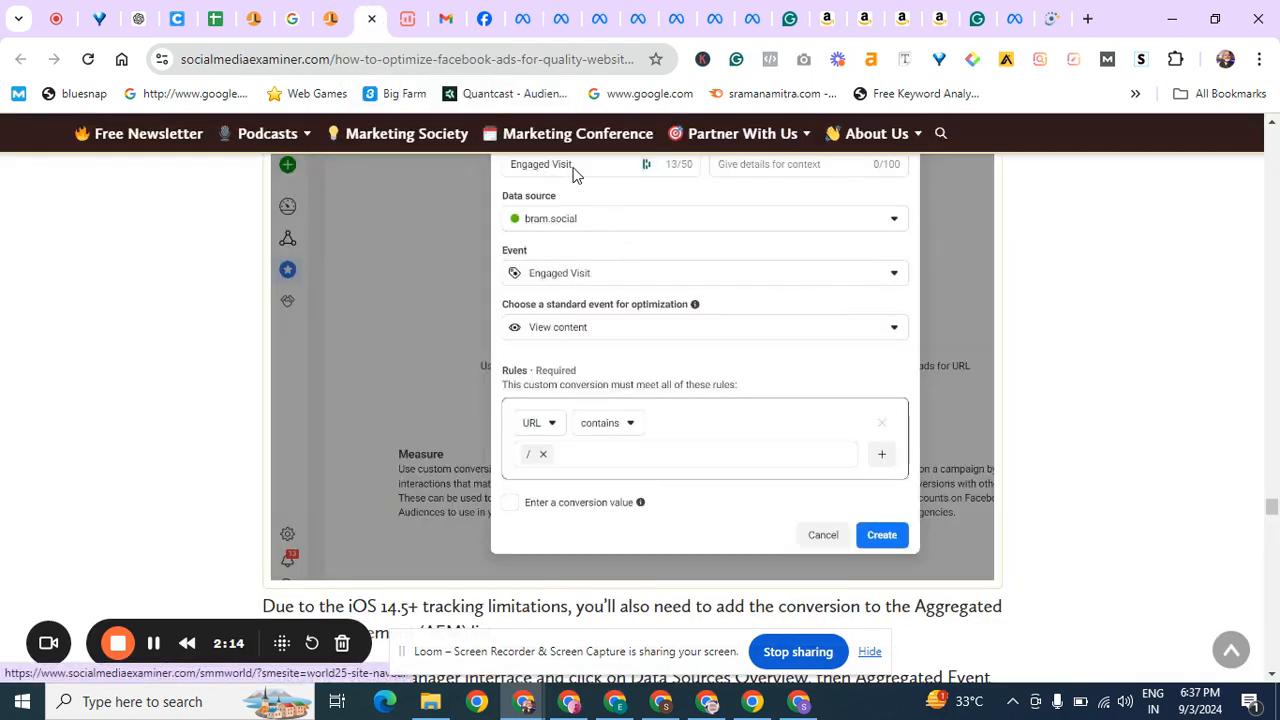
left_click(535, 18)
left_click(561, 18)
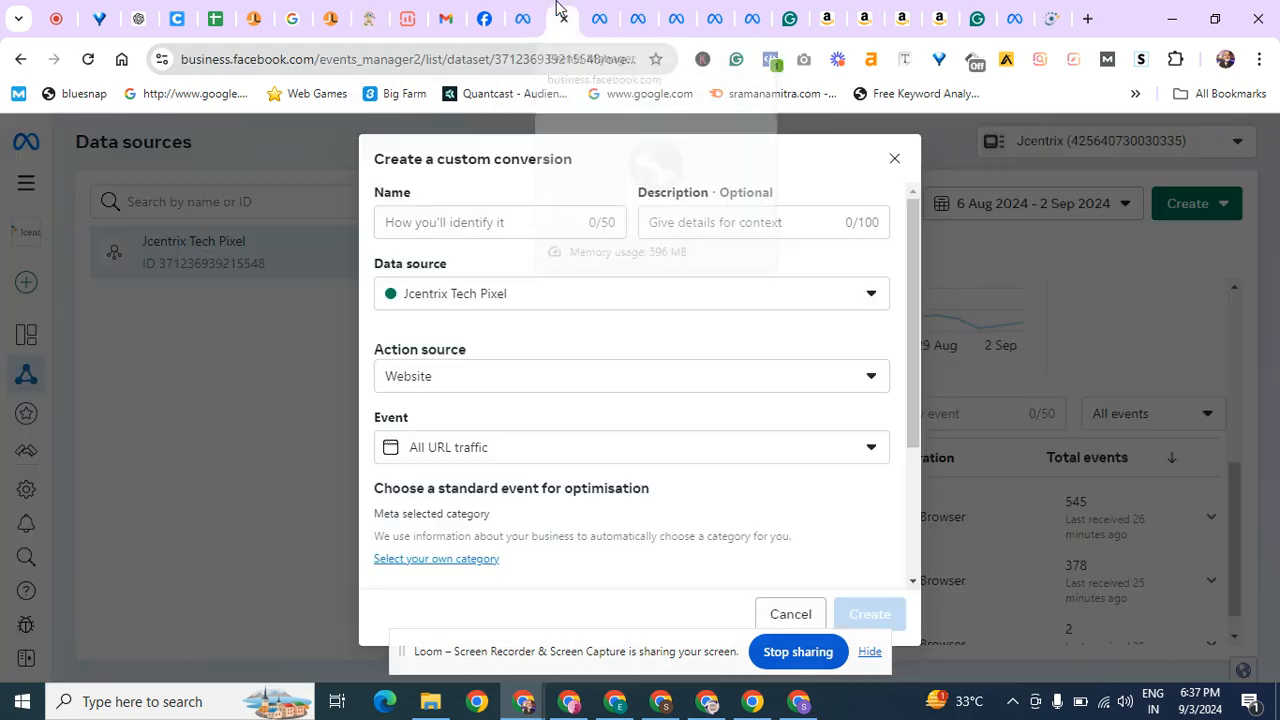
left_click(434, 226)
type("Engaged Visit")
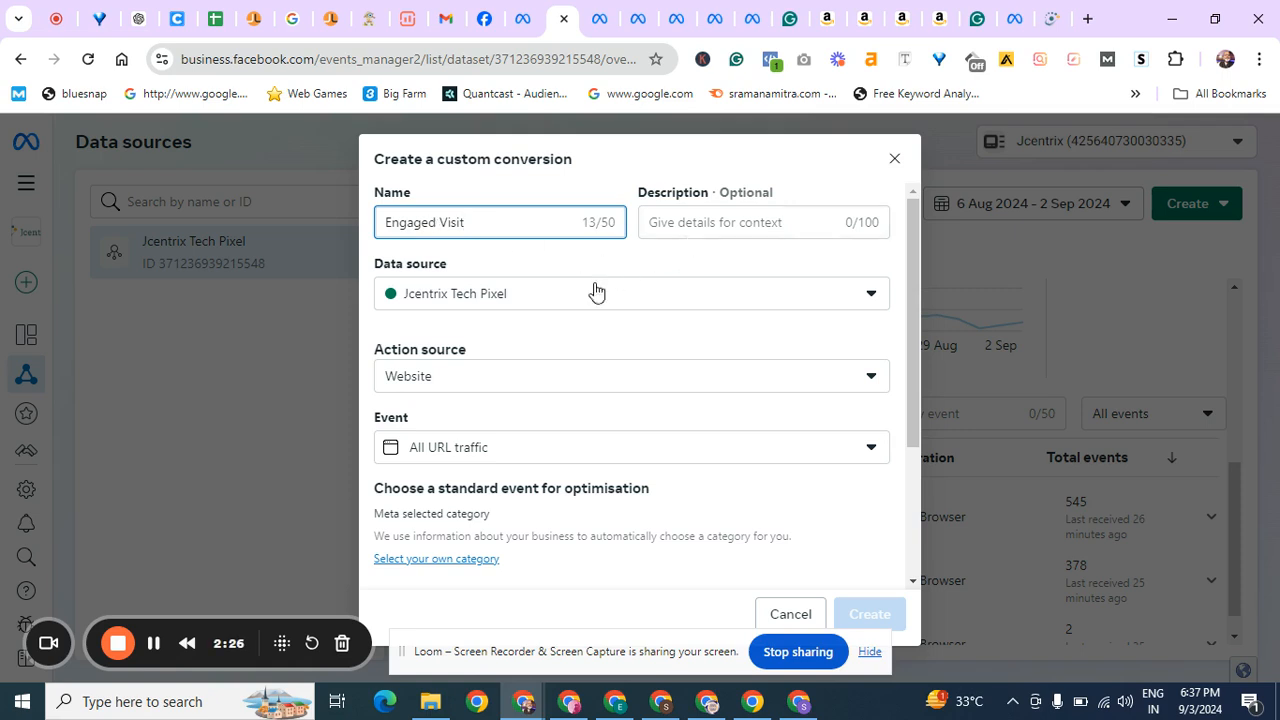
left_click(490, 447)
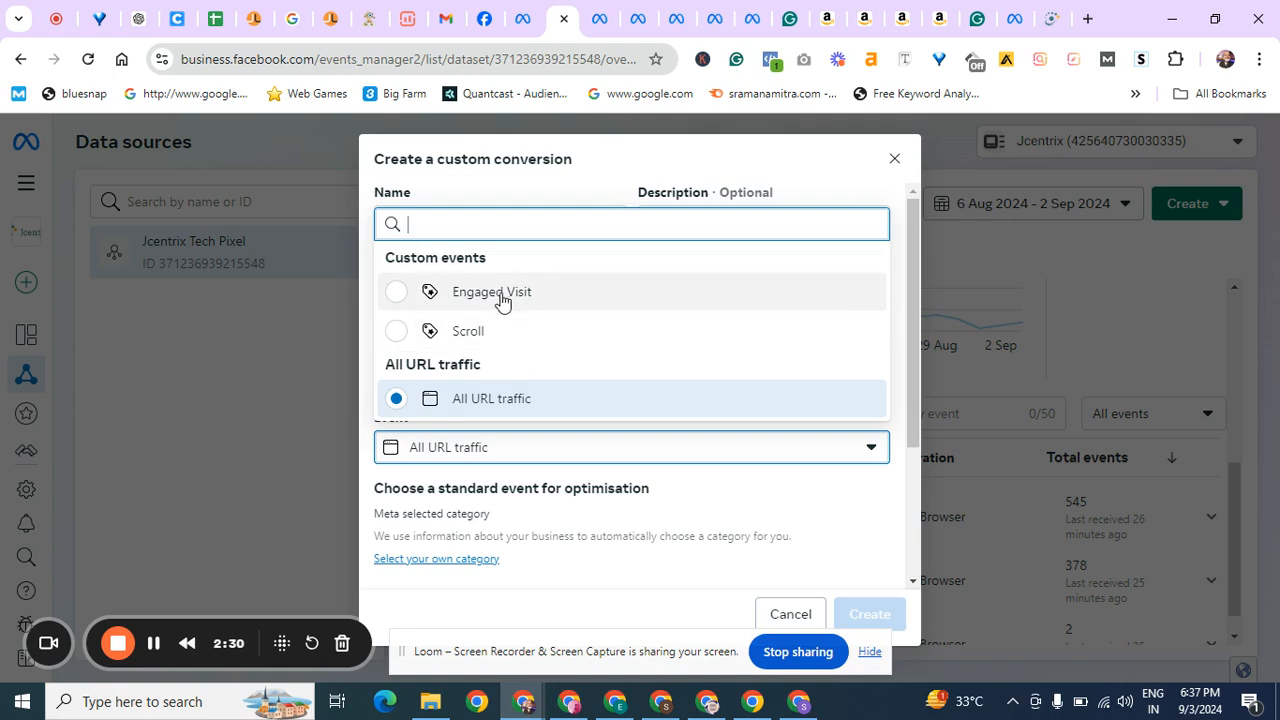
left_click(494, 297)
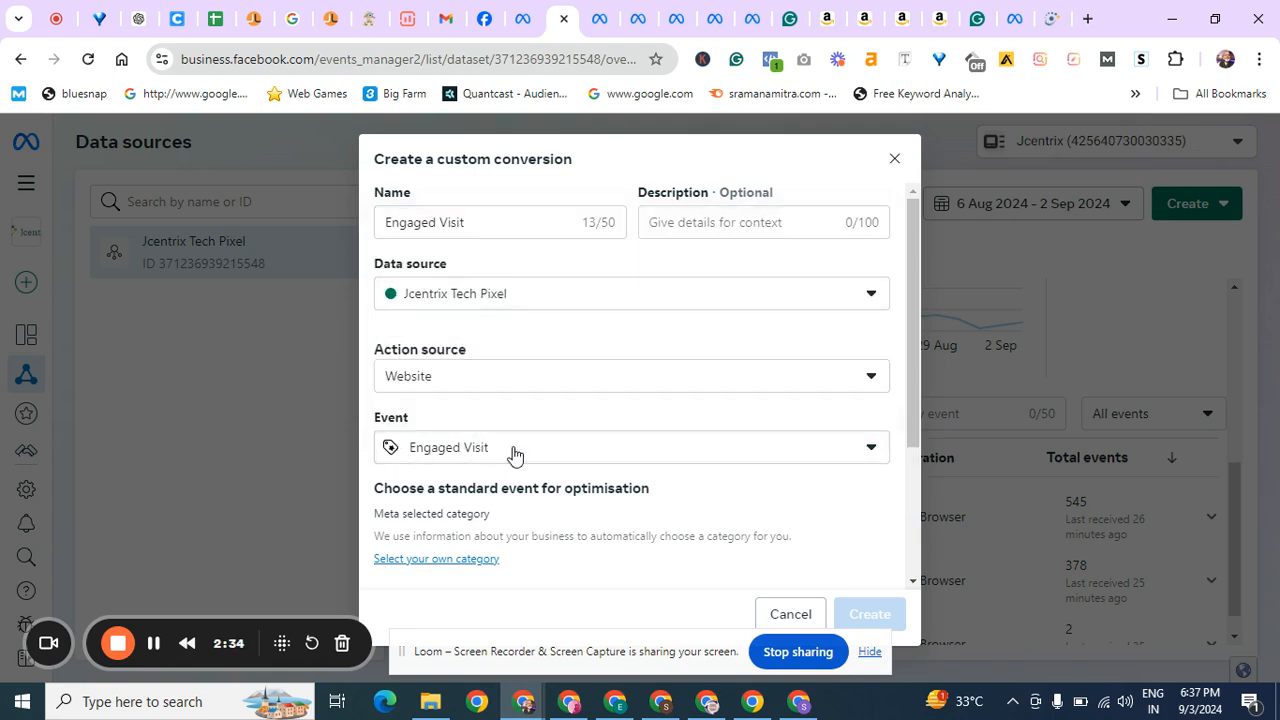
Step: Choose your own category for the conversion, setting the standard event for optimisation to View content
left_click_drag(912, 352, 928, 468)
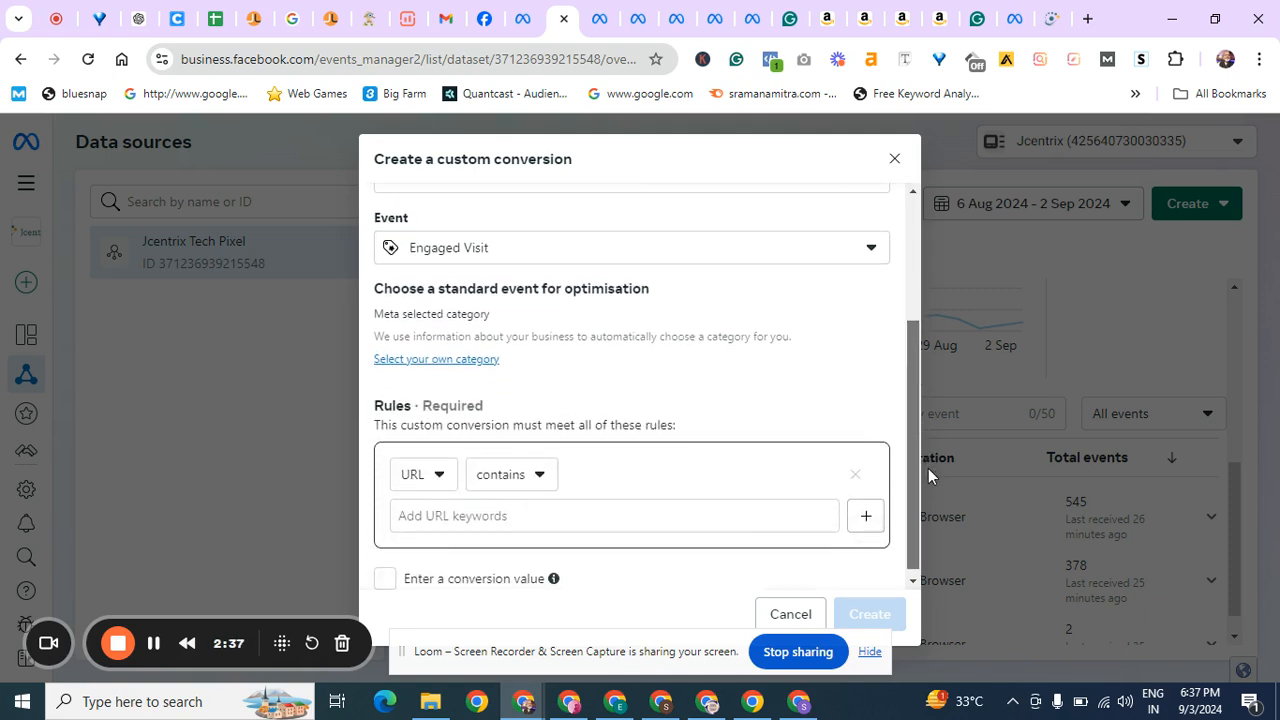
left_click(445, 360)
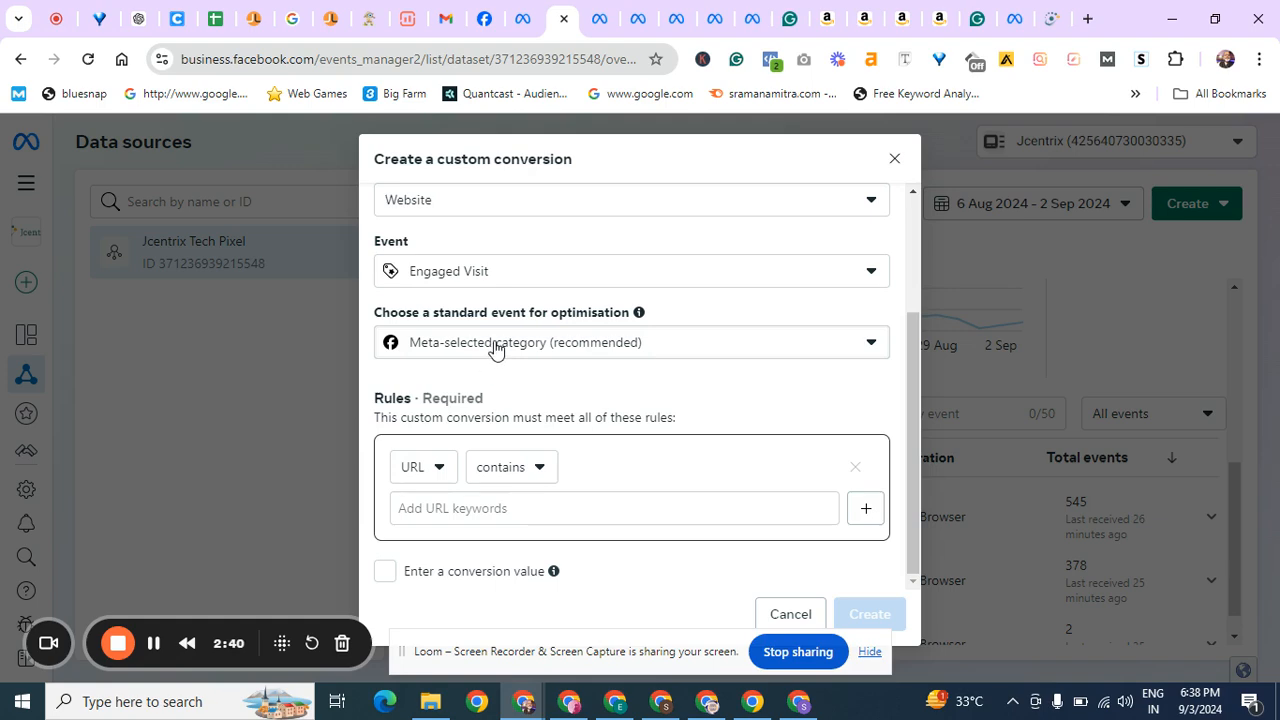
left_click(494, 345)
left_click_drag(880, 397, 891, 614)
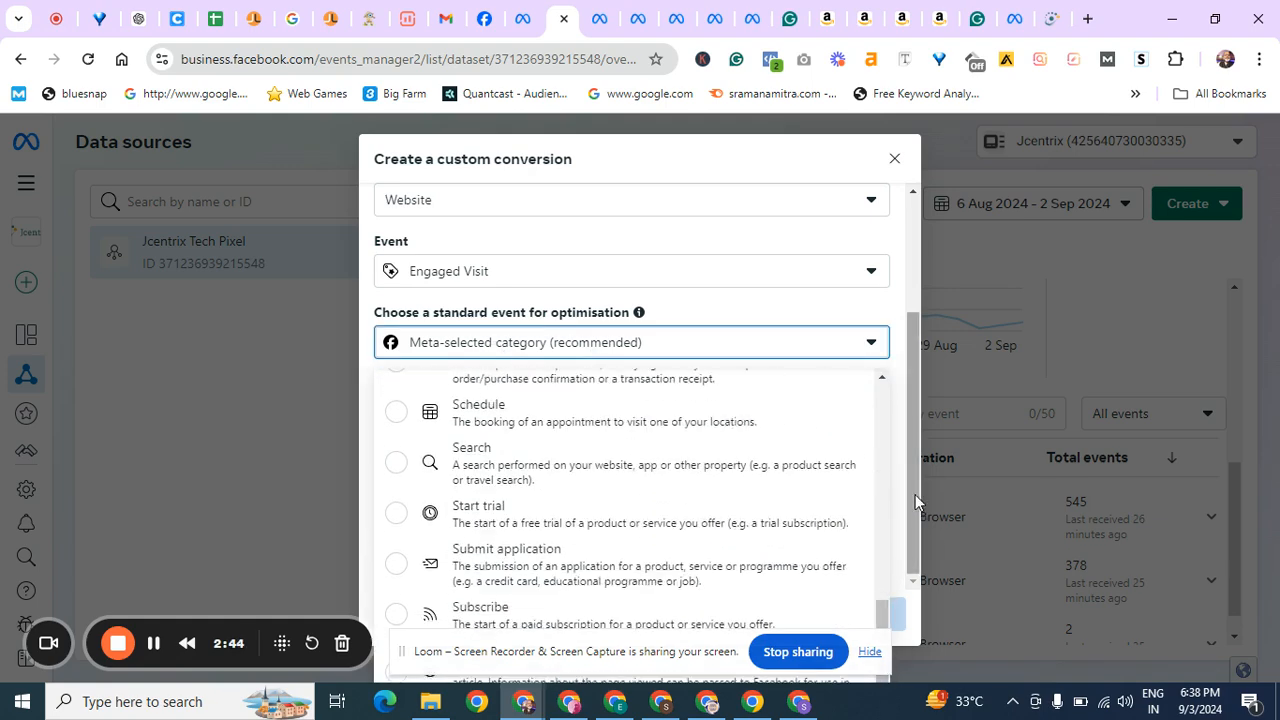
left_click(912, 551)
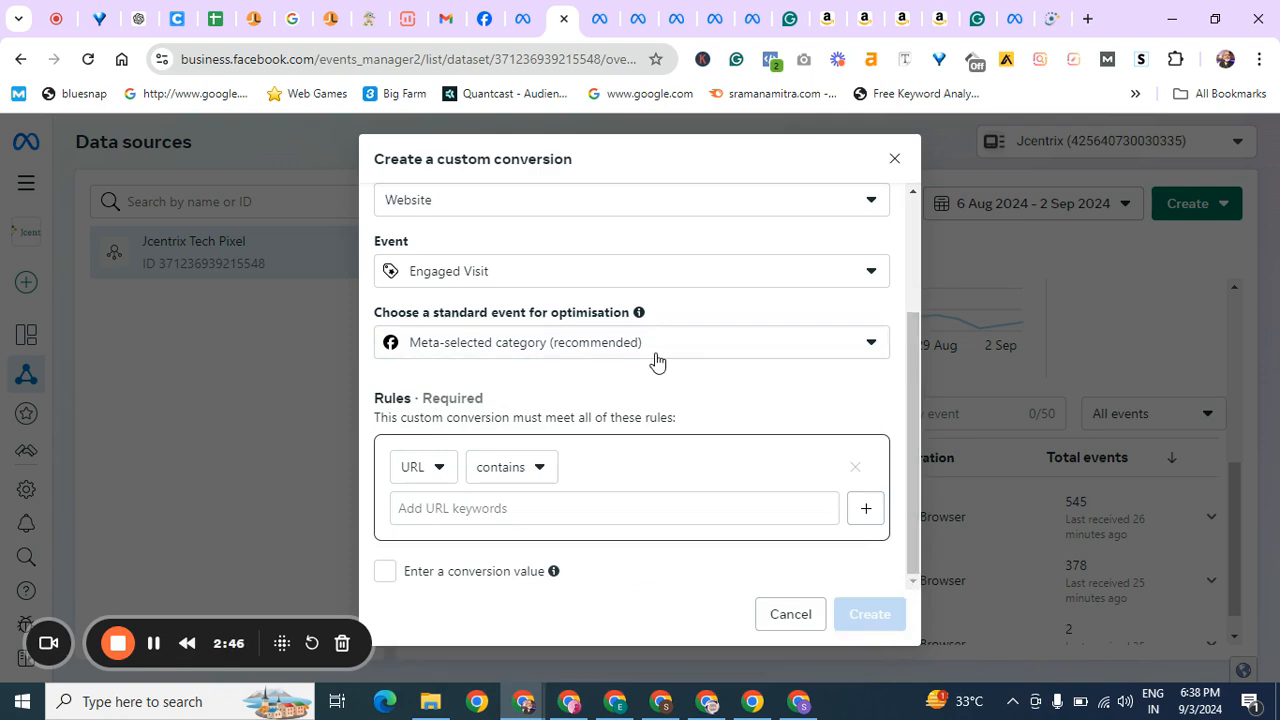
left_click(575, 345)
left_click_drag(883, 459, 881, 690)
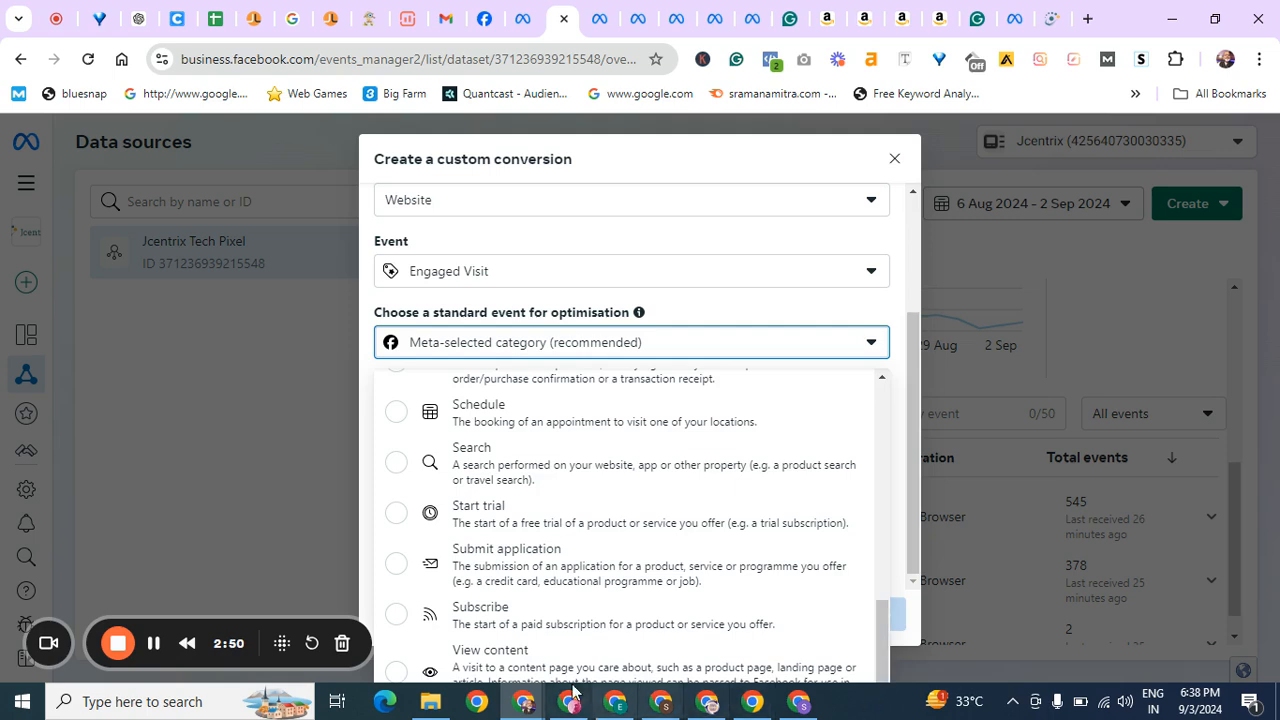
left_click(535, 664)
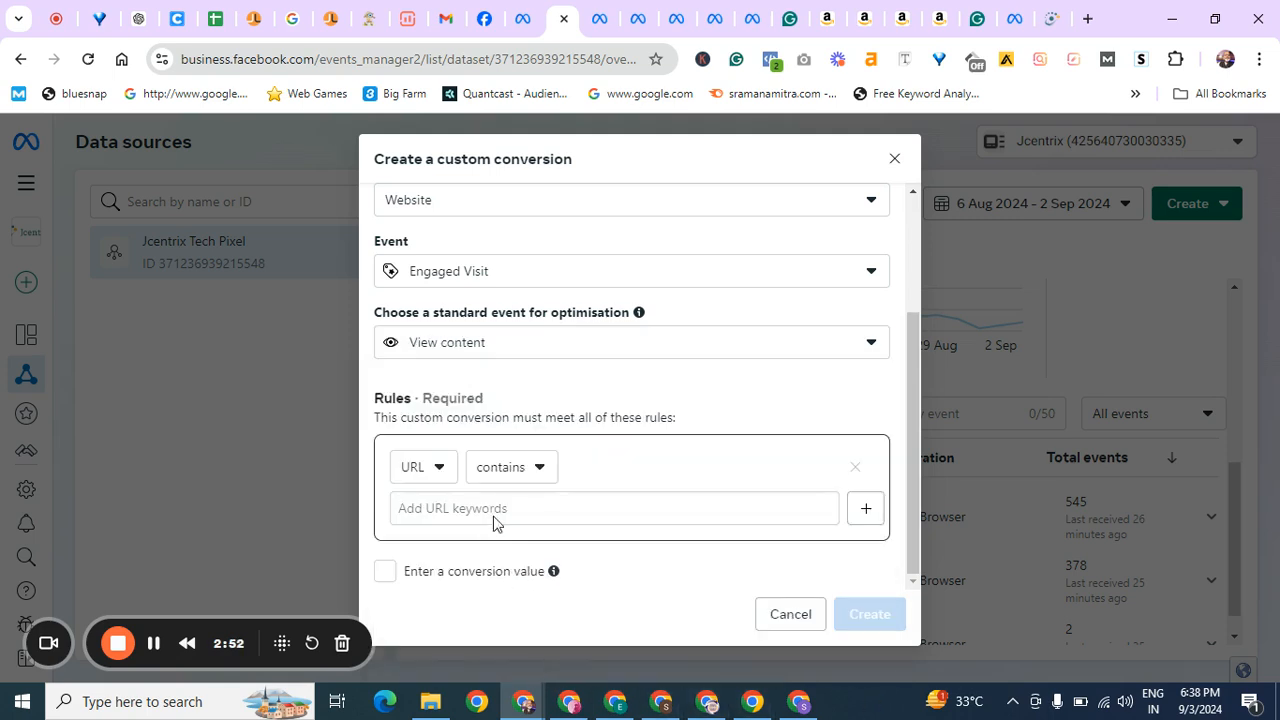
Step: Add the keyword "/" to the rule requiring that the URL contains it, and review the conversion form
left_click(436, 507)
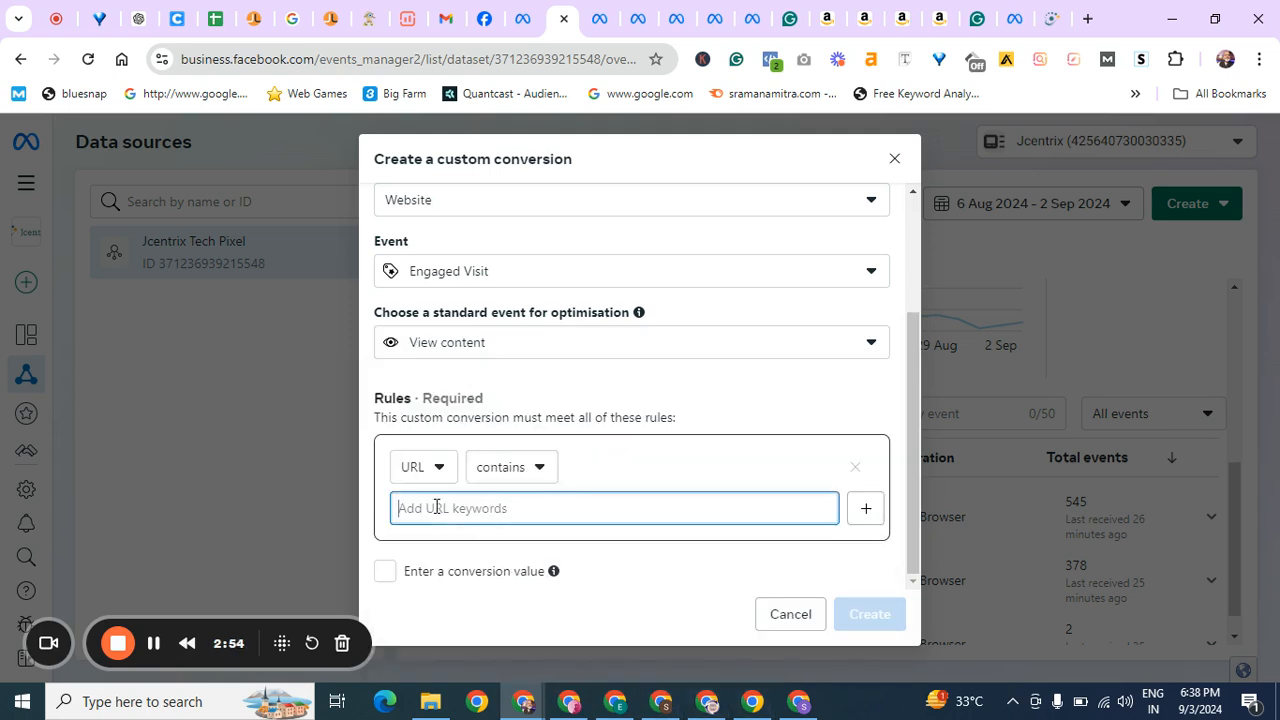
type("/")
key("Return")
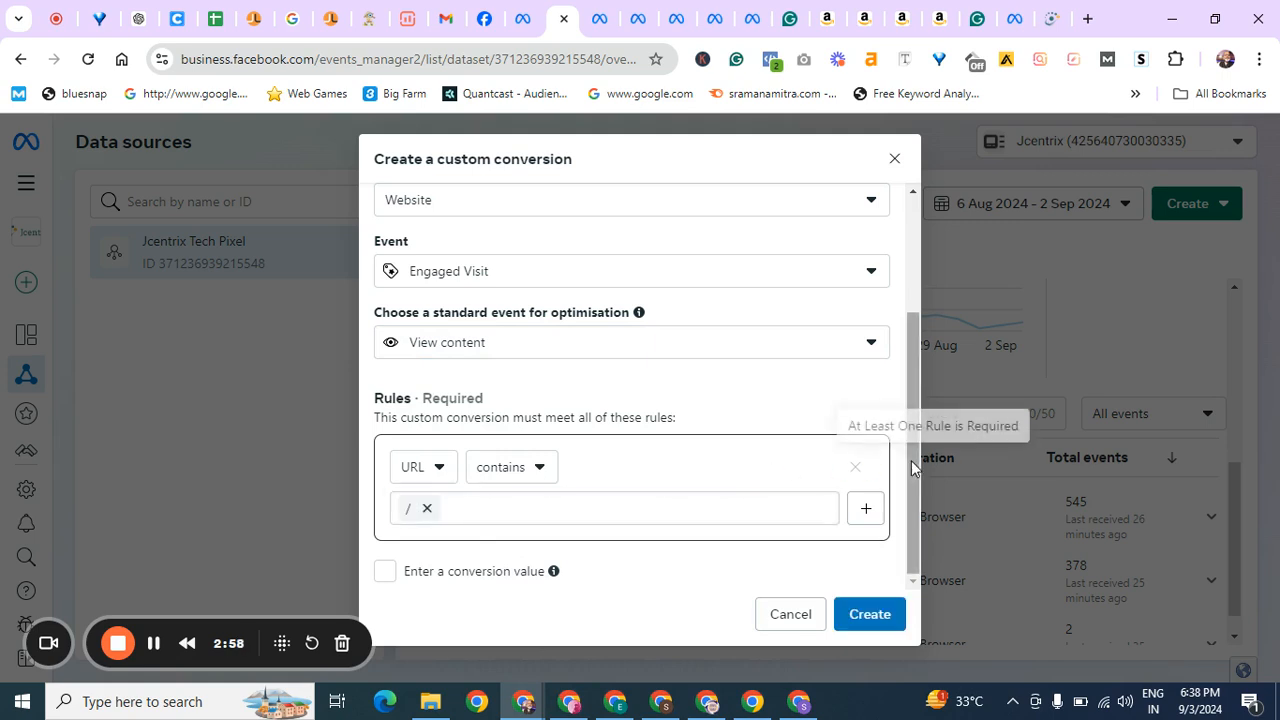
left_click_drag(917, 470, 917, 322)
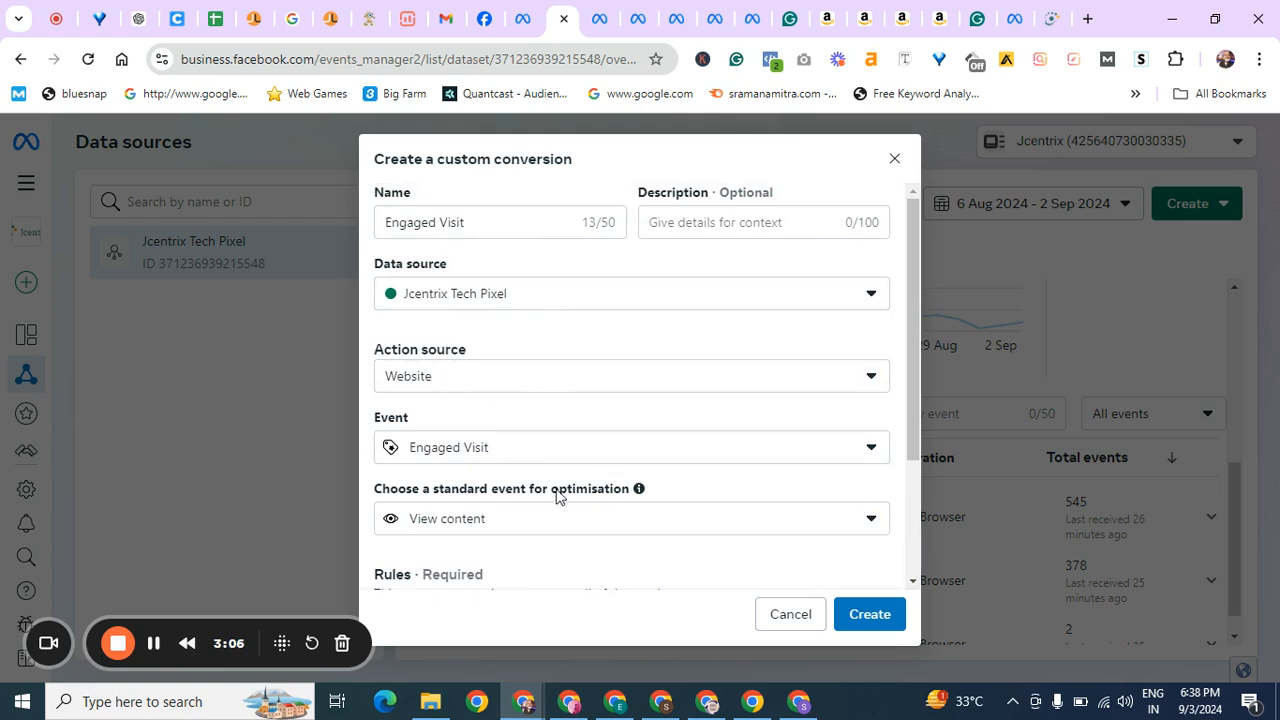
Step: Read the article's instructions on adding the conversion to Aggregated Event Measurement, and return to the custom conversion form in Events Manager
left_click(383, 10)
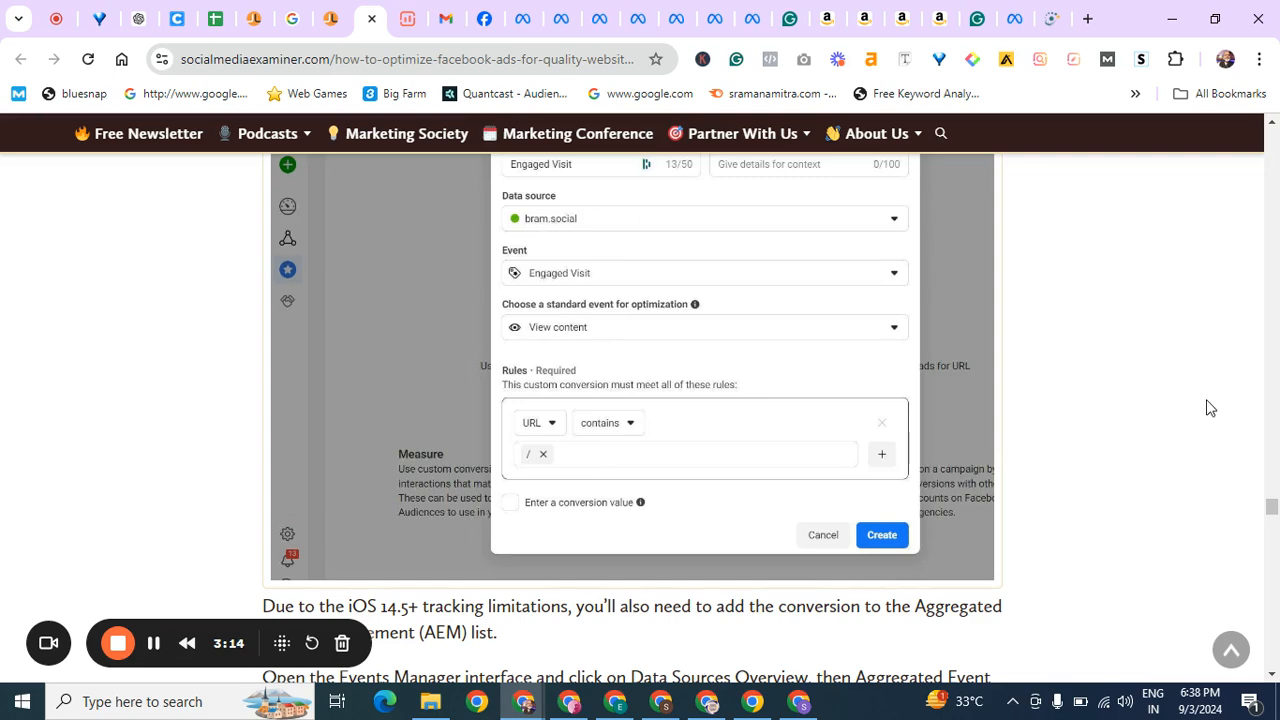
left_click(1272, 678)
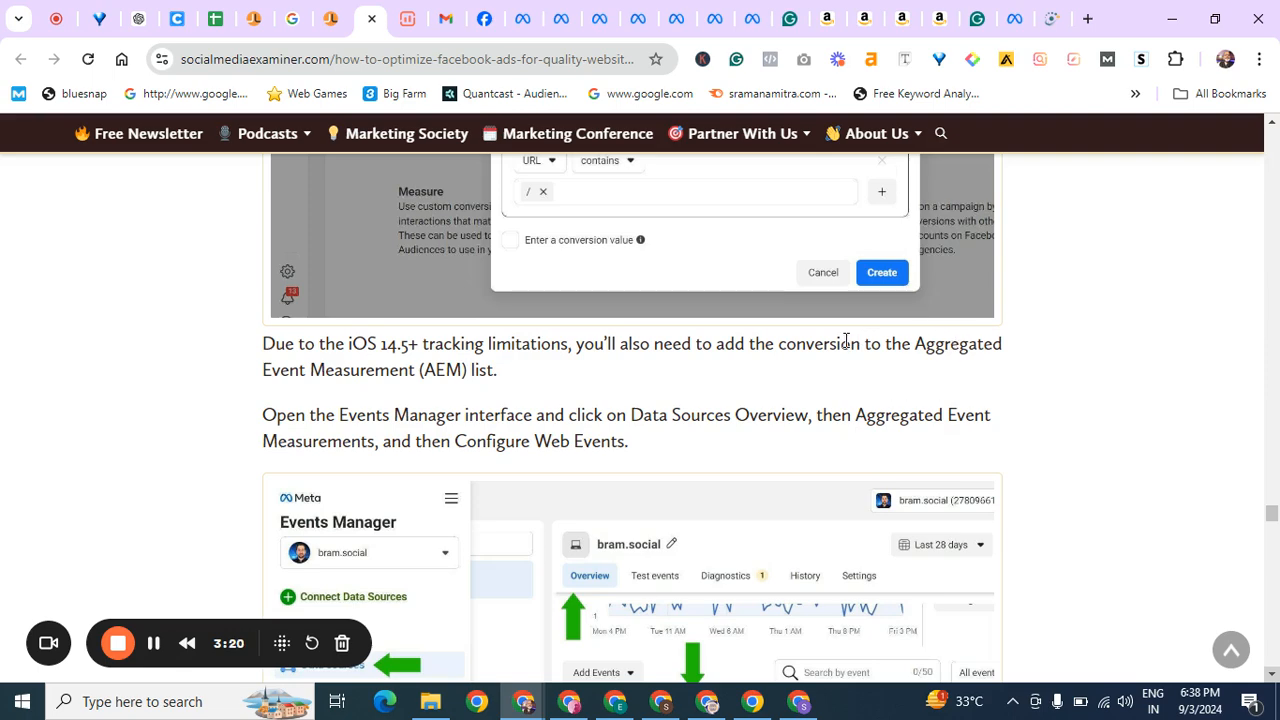
left_click(518, 12)
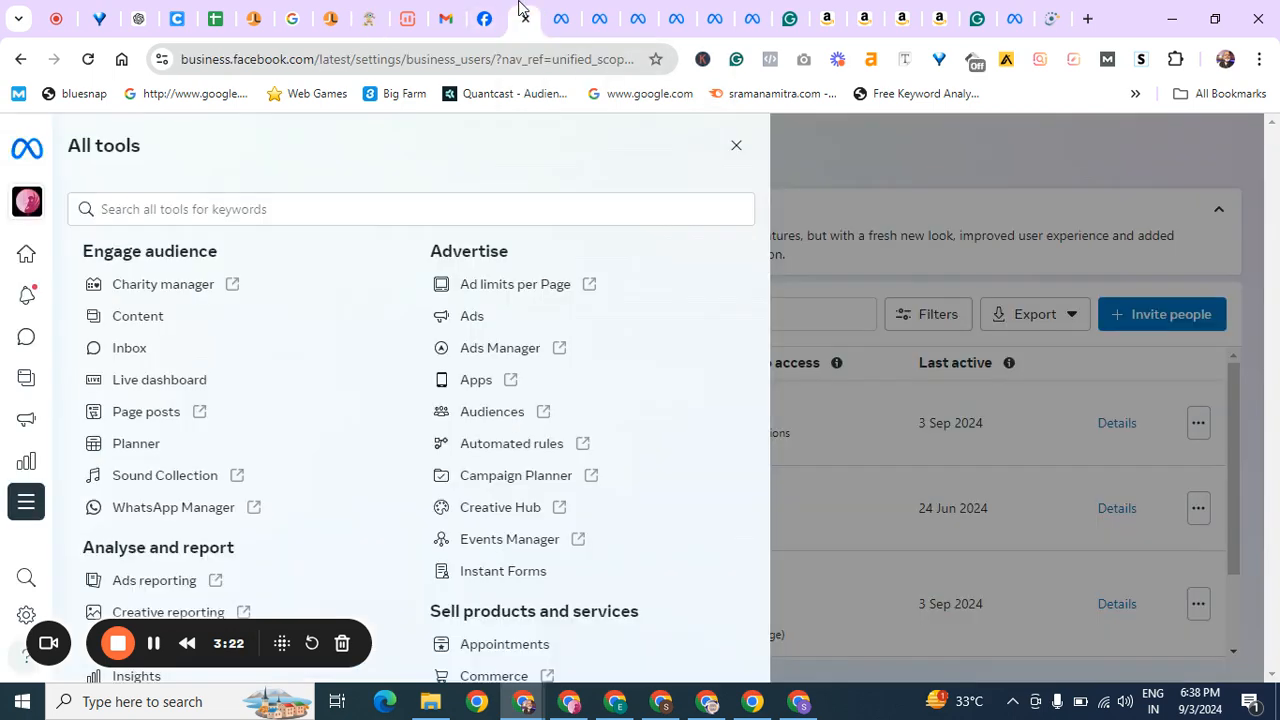
left_click(548, 10)
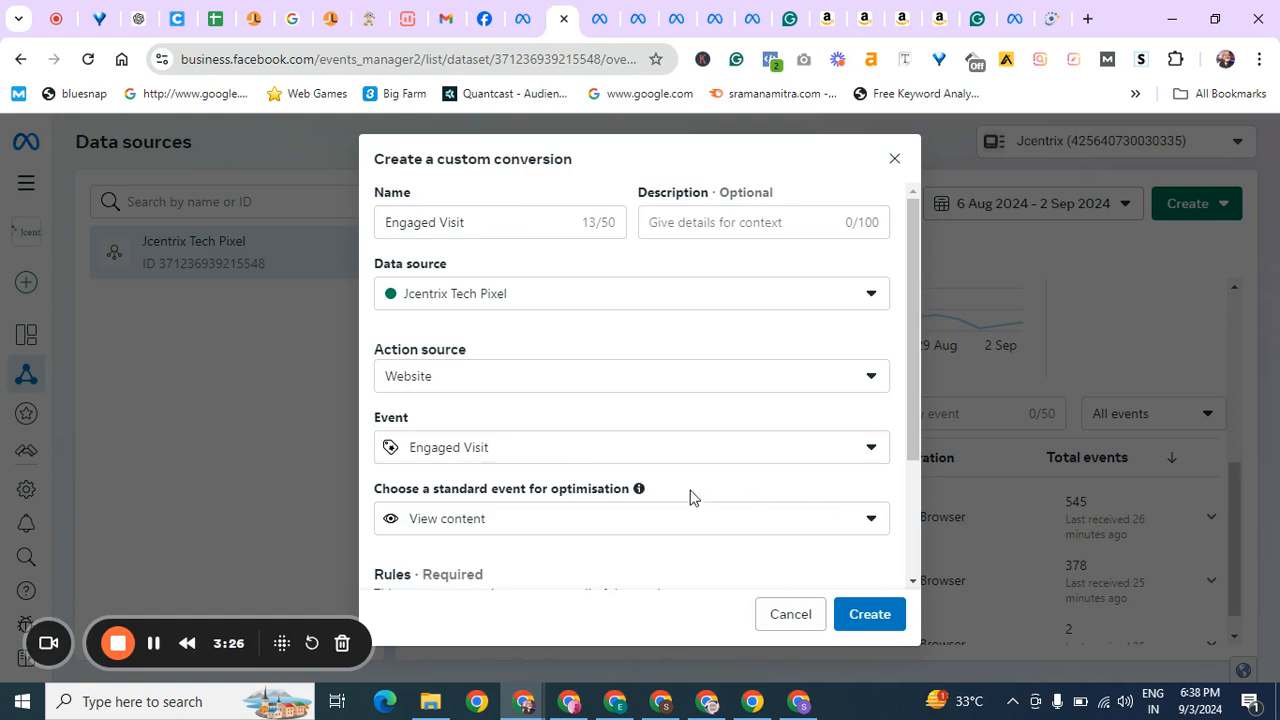
Step: Create the Engaged Visit custom conversion on the Jcentrix Tech Pixel and dismiss the success dialog
left_click(866, 616)
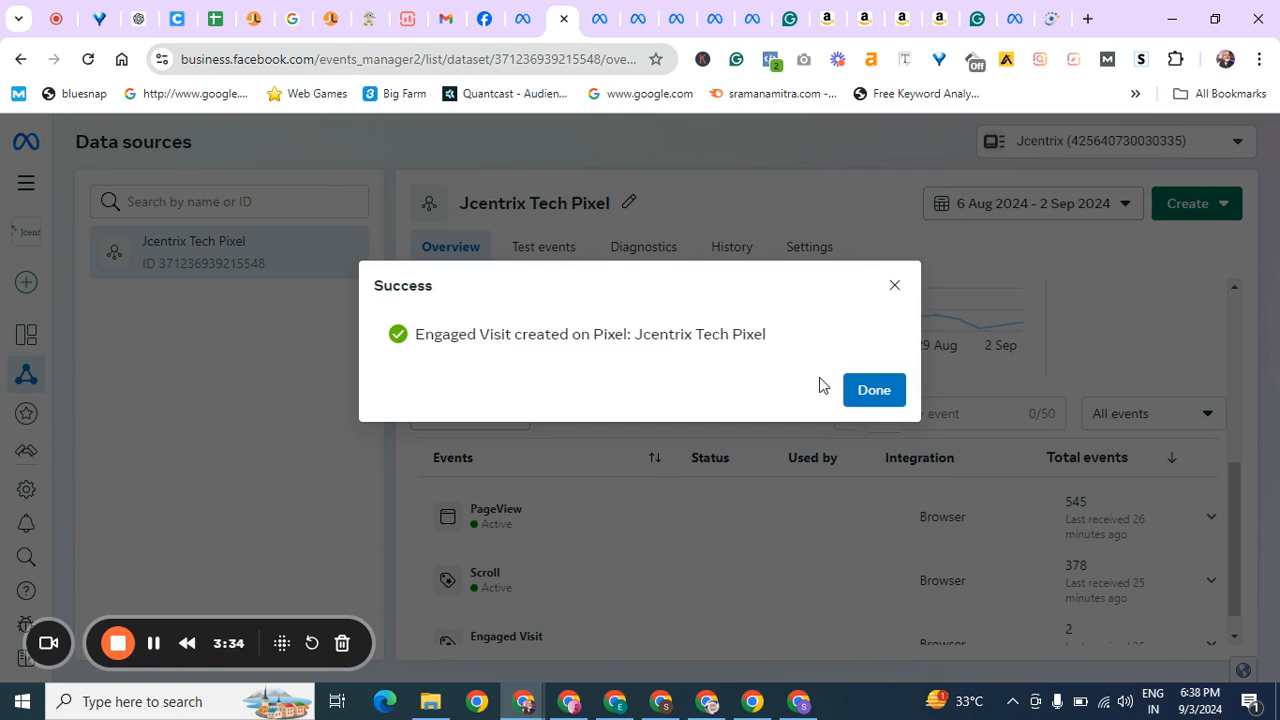
left_click(868, 398)
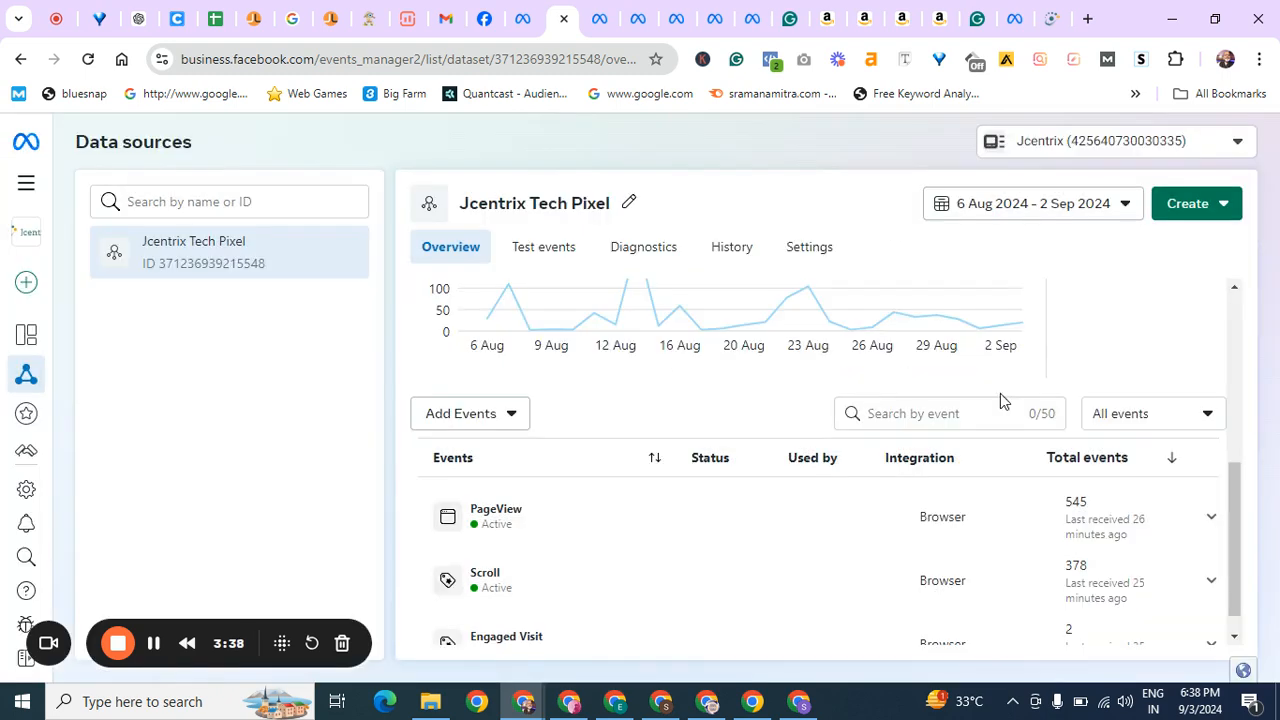
left_click(152, 643)
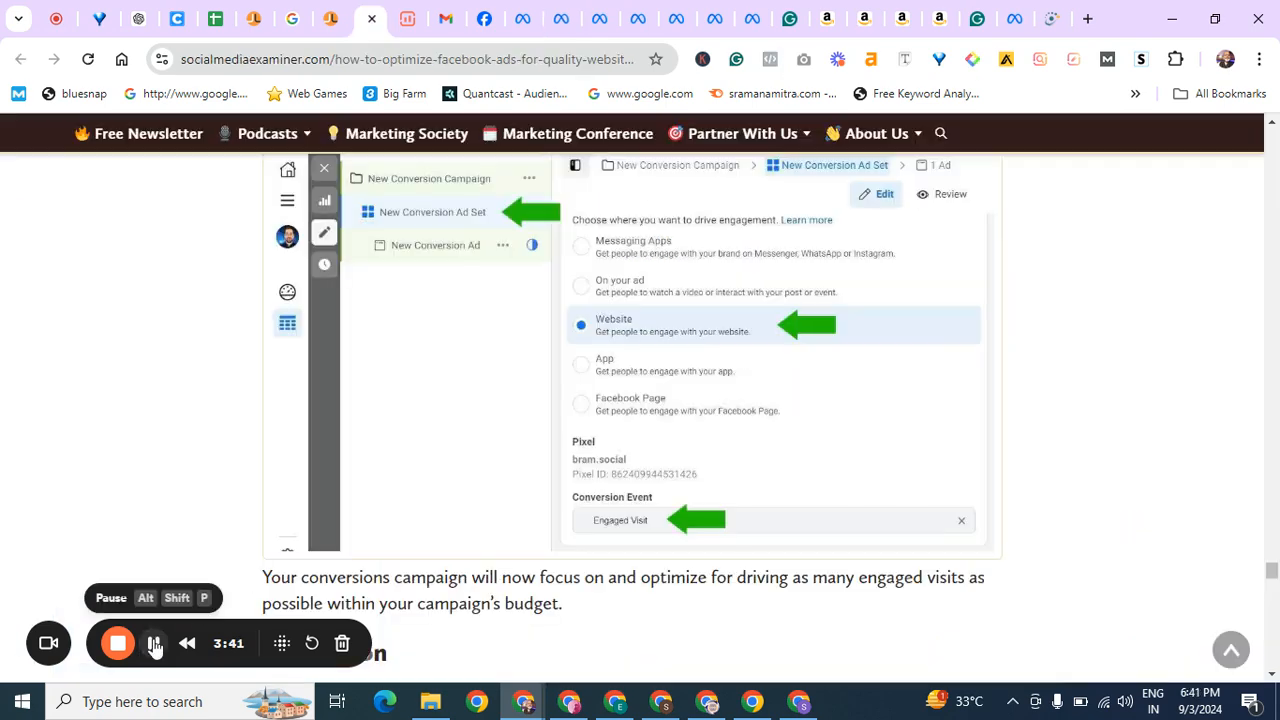
Step: Return to Events Manager and close the redundant browser tabs with unfinished custom conversion forms, keeping the custom conversions list open
left_click(557, 14)
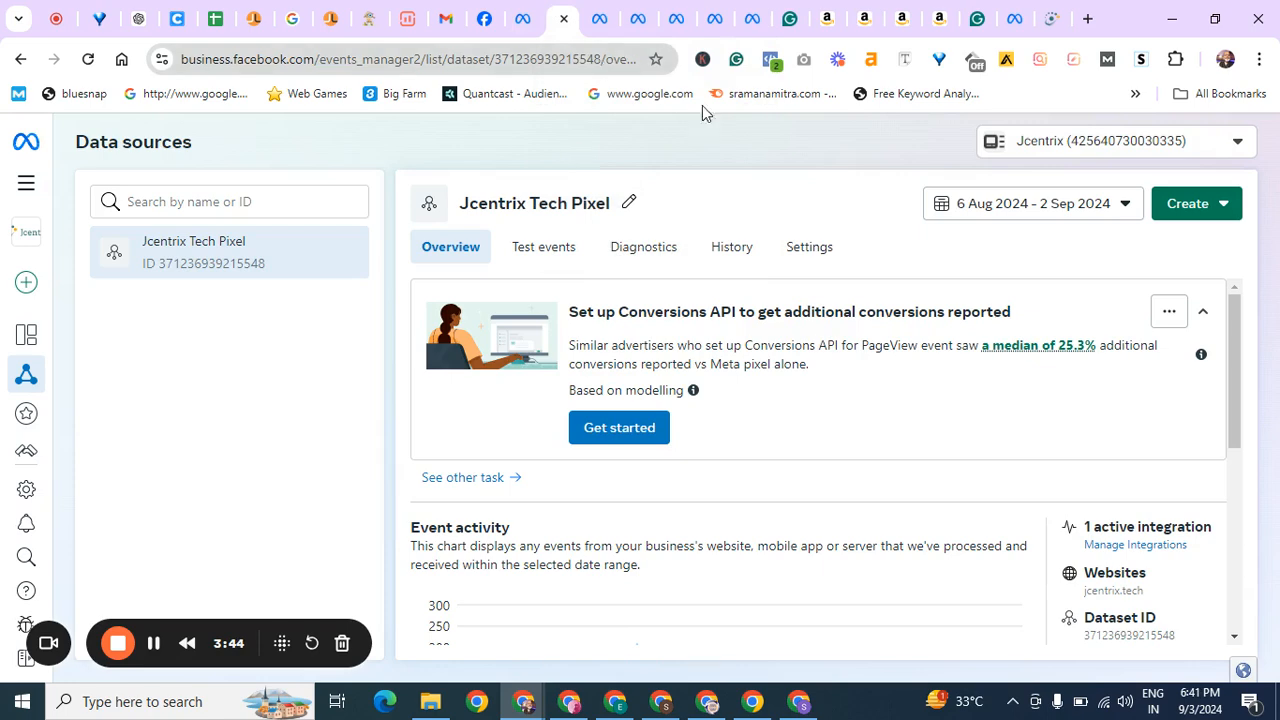
left_click(598, 12)
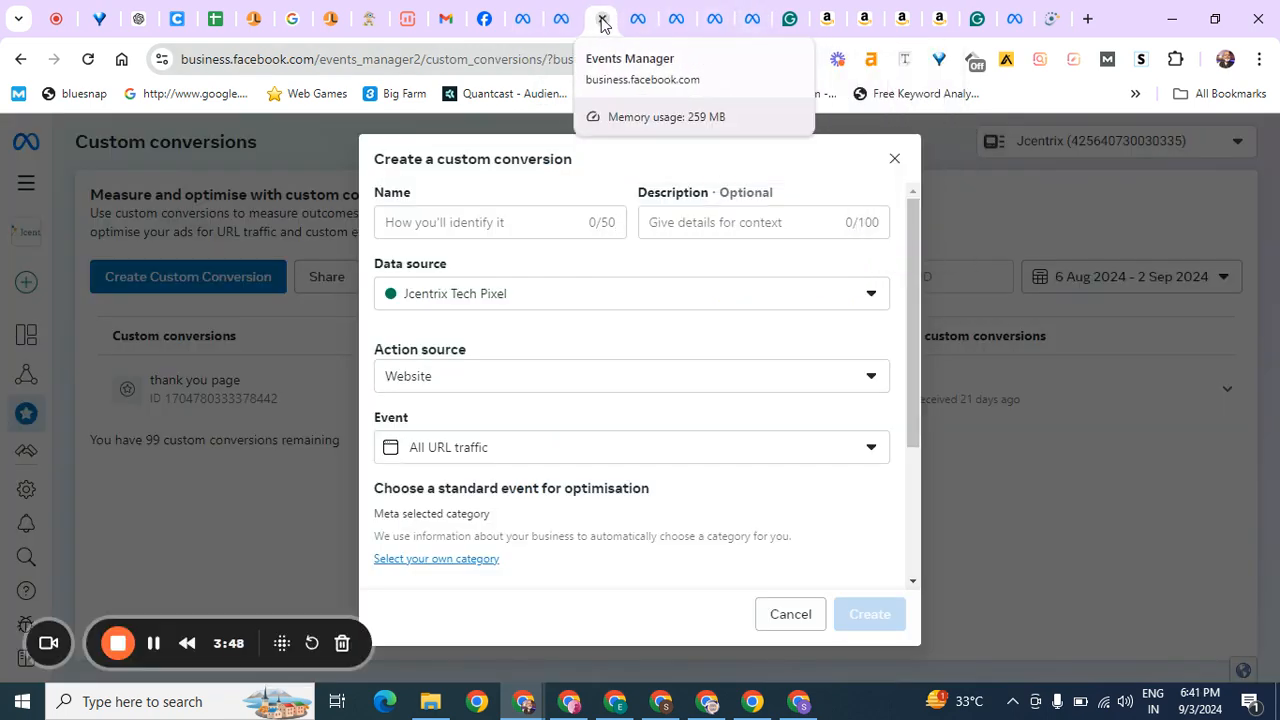
left_click(602, 25)
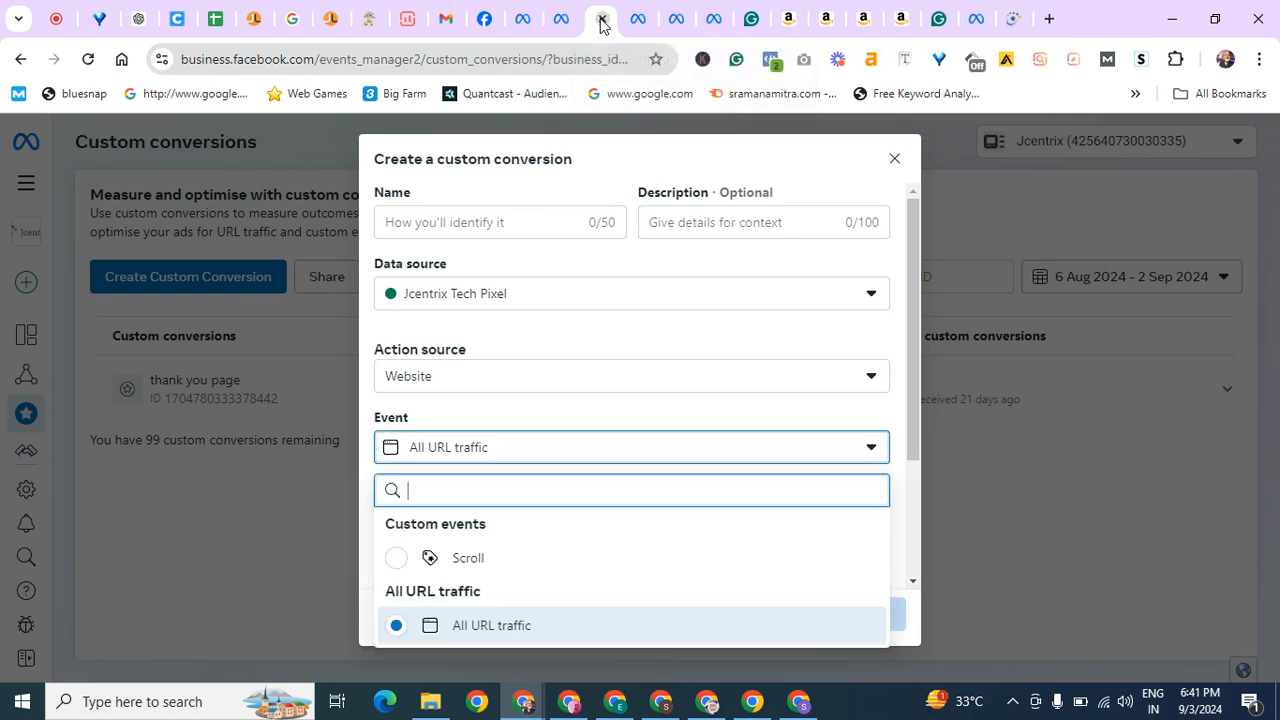
left_click(601, 20)
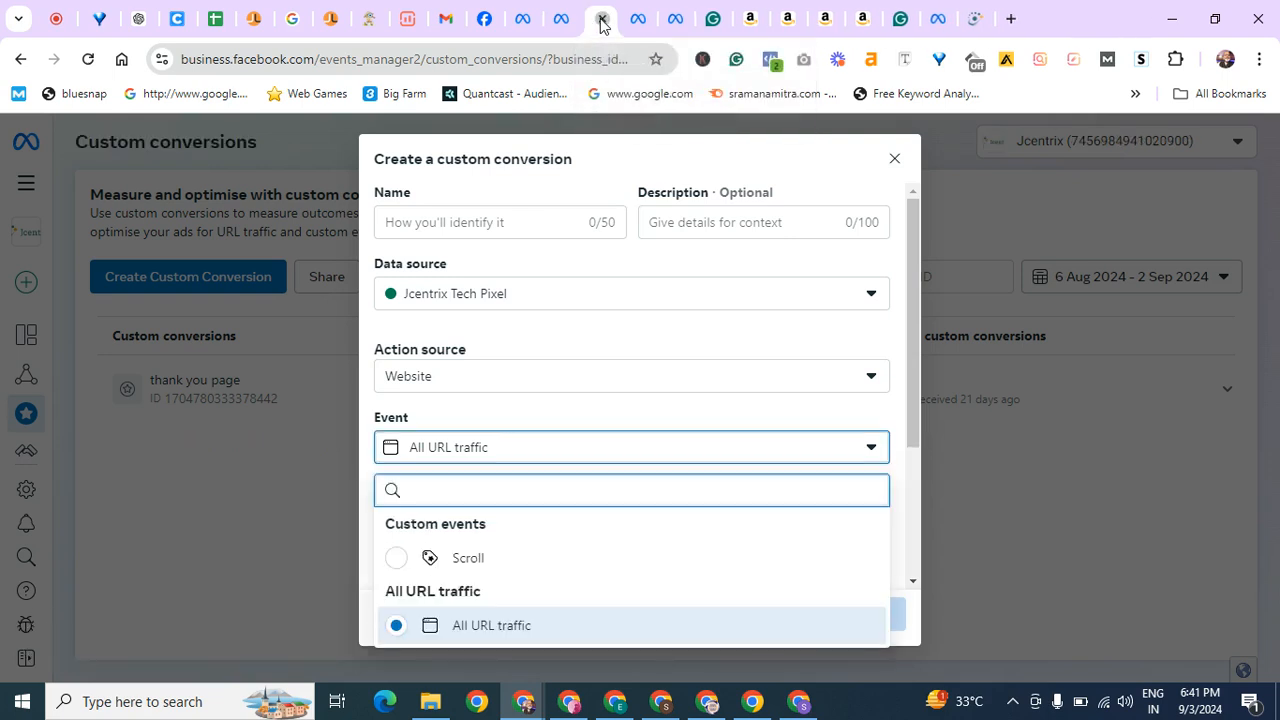
left_click(601, 20)
left_click(601, 20)
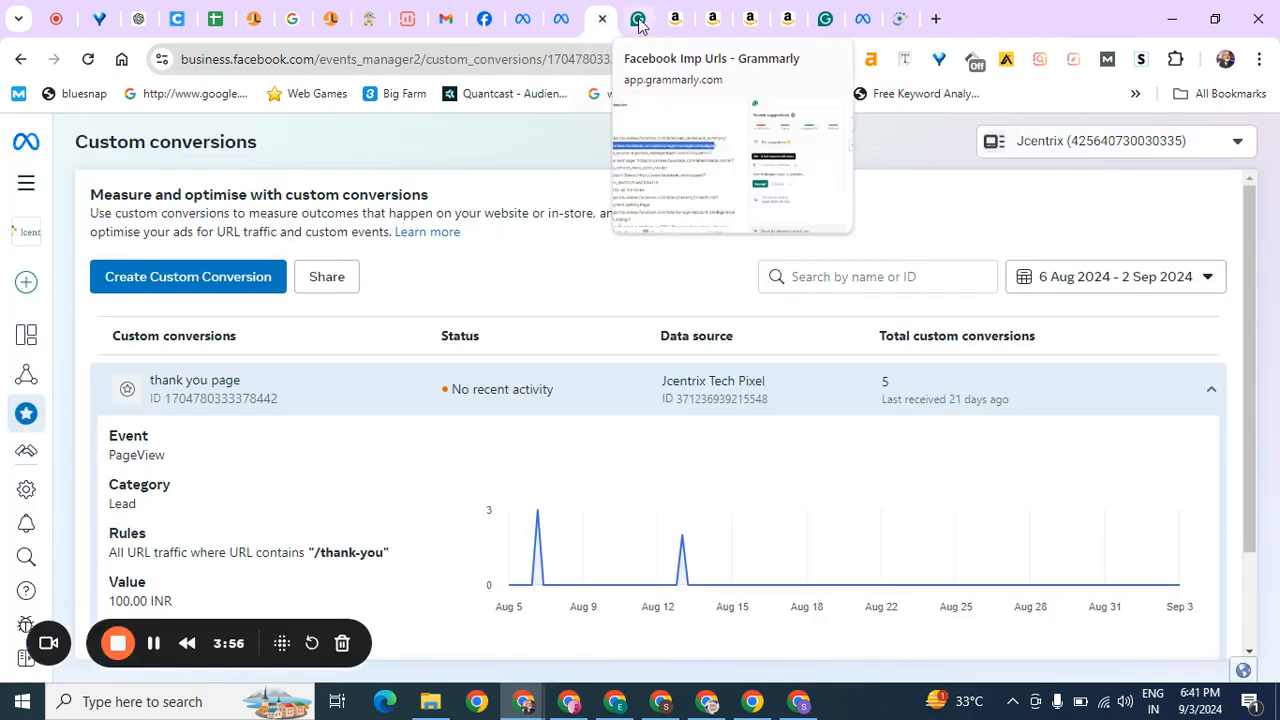
Step: Find the Facebook Imp Urls document in Grammarly and copy the address business.facebook.com/adsmanager/manage/campaigns from its second entry
left_click(638, 20)
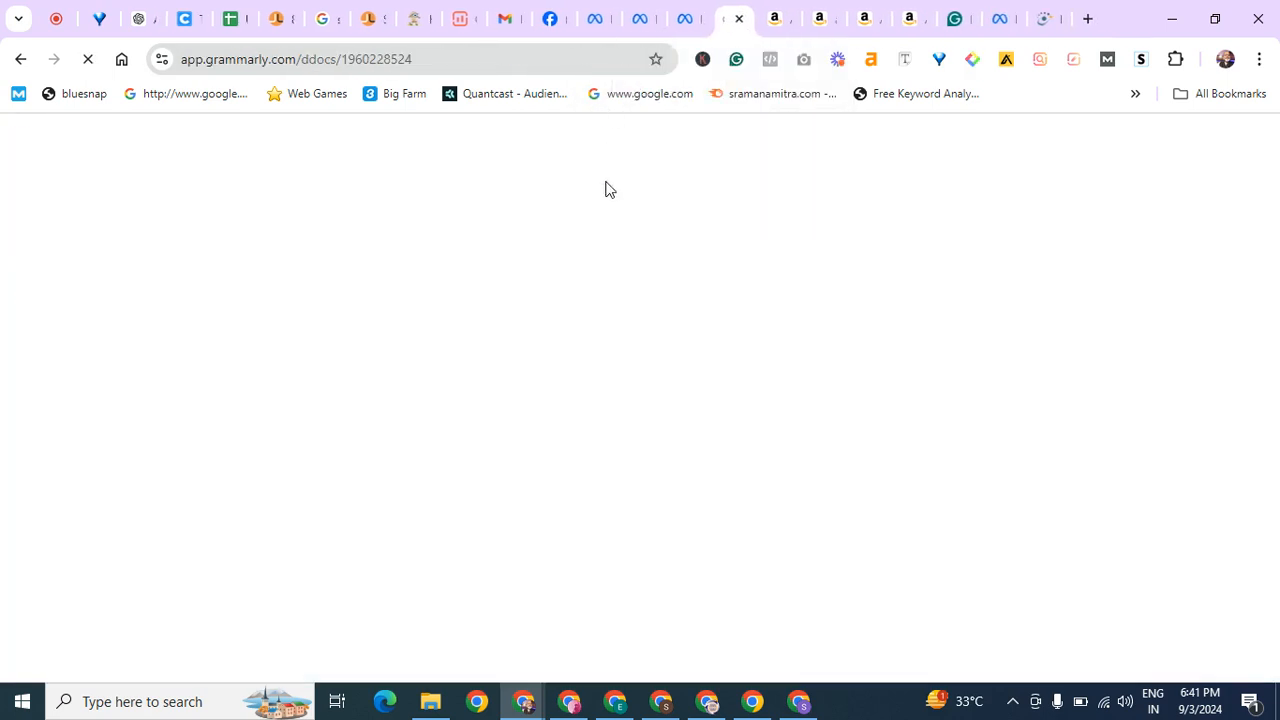
left_click(237, 10)
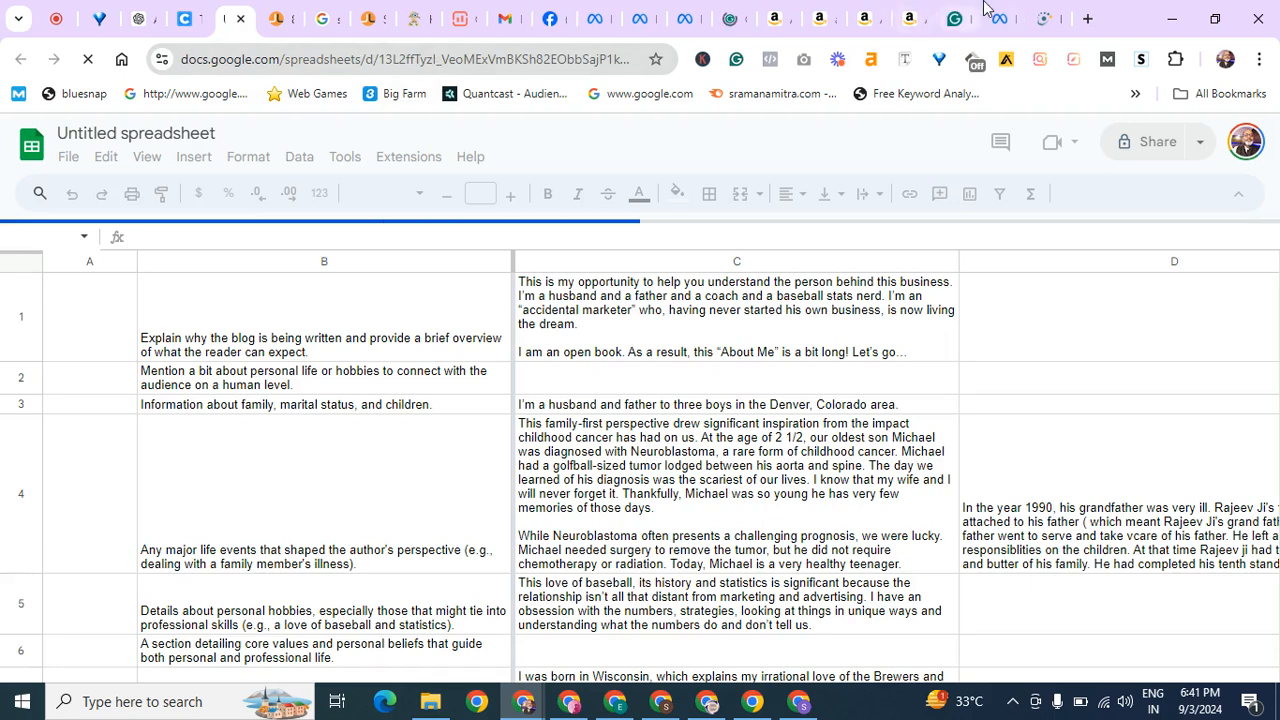
left_click(952, 18)
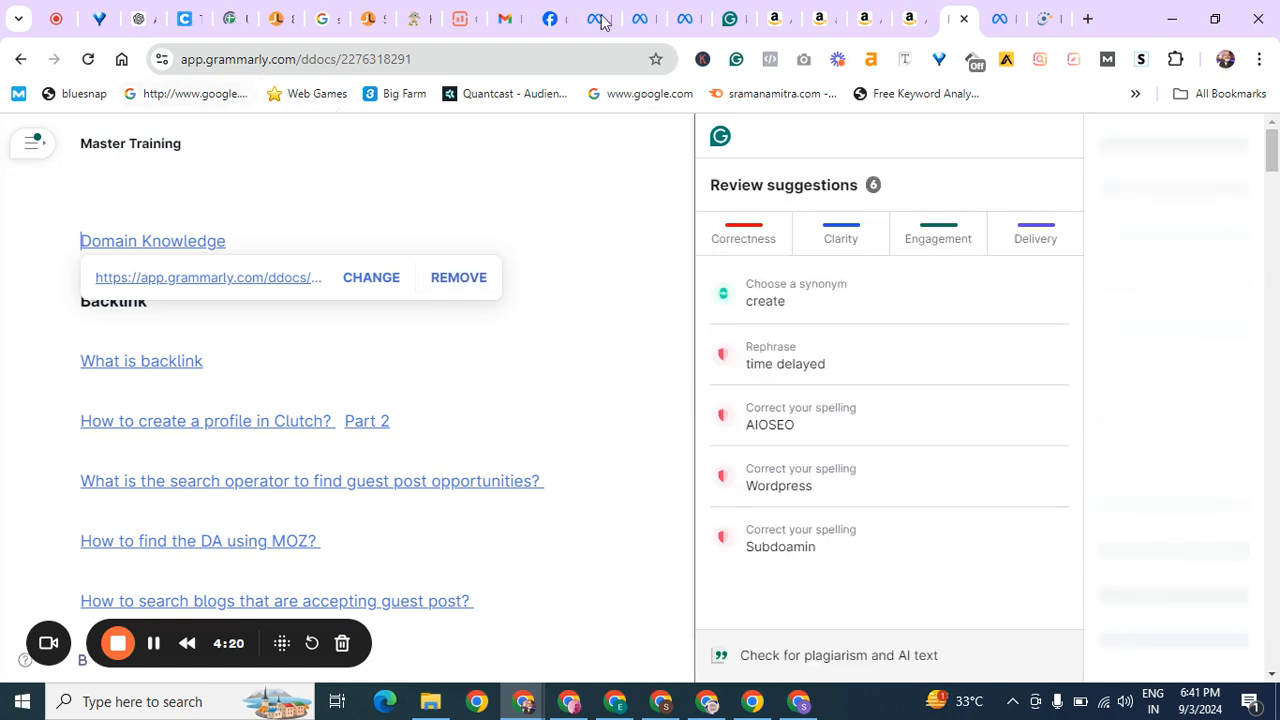
left_click(731, 18)
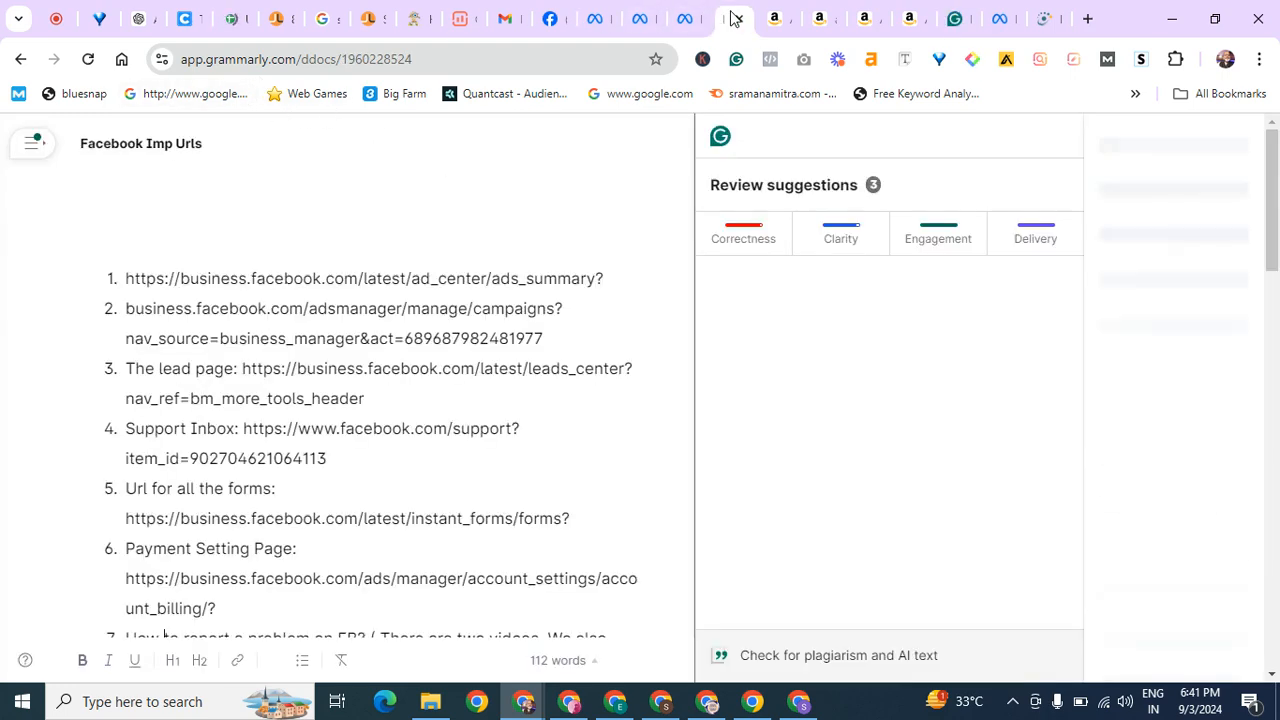
left_click_drag(557, 310, 122, 307)
key("ctrl+c")
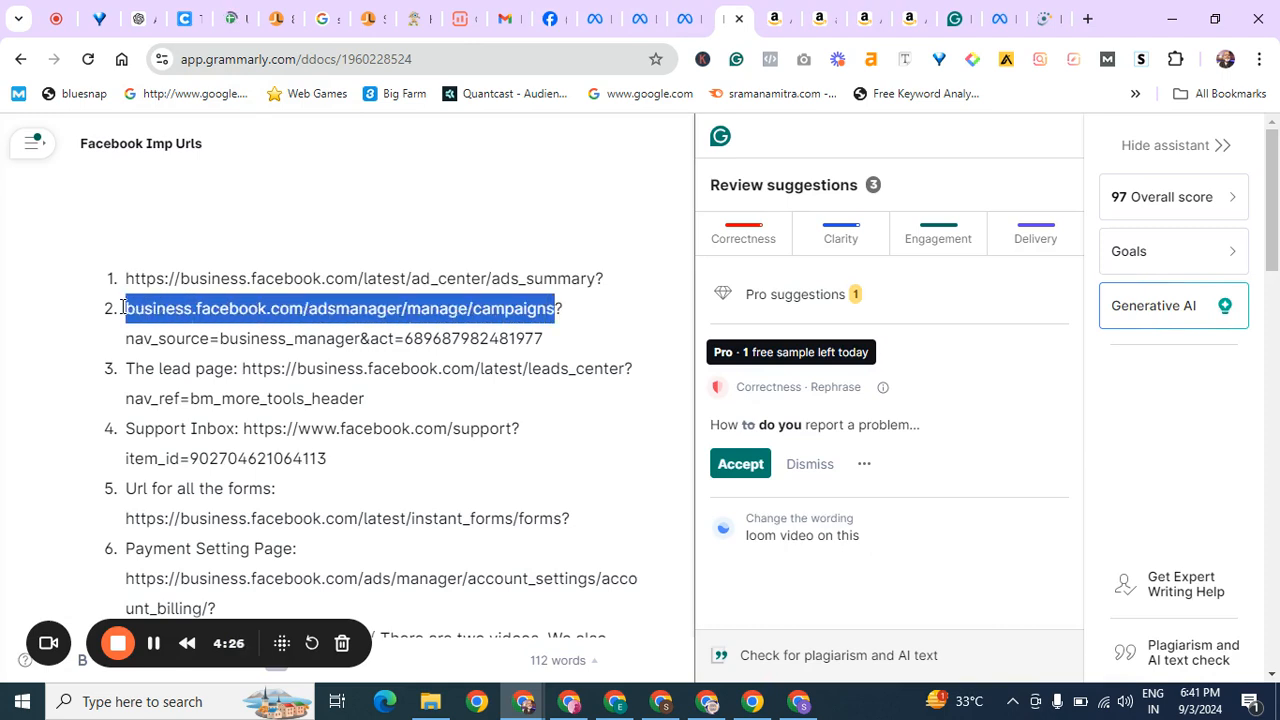
Step: Load the copied campaigns address in the browser tab showing custom conversions to switch to Meta Ads Manager
left_click(700, 14)
left_click(432, 63)
key("BackSpace")
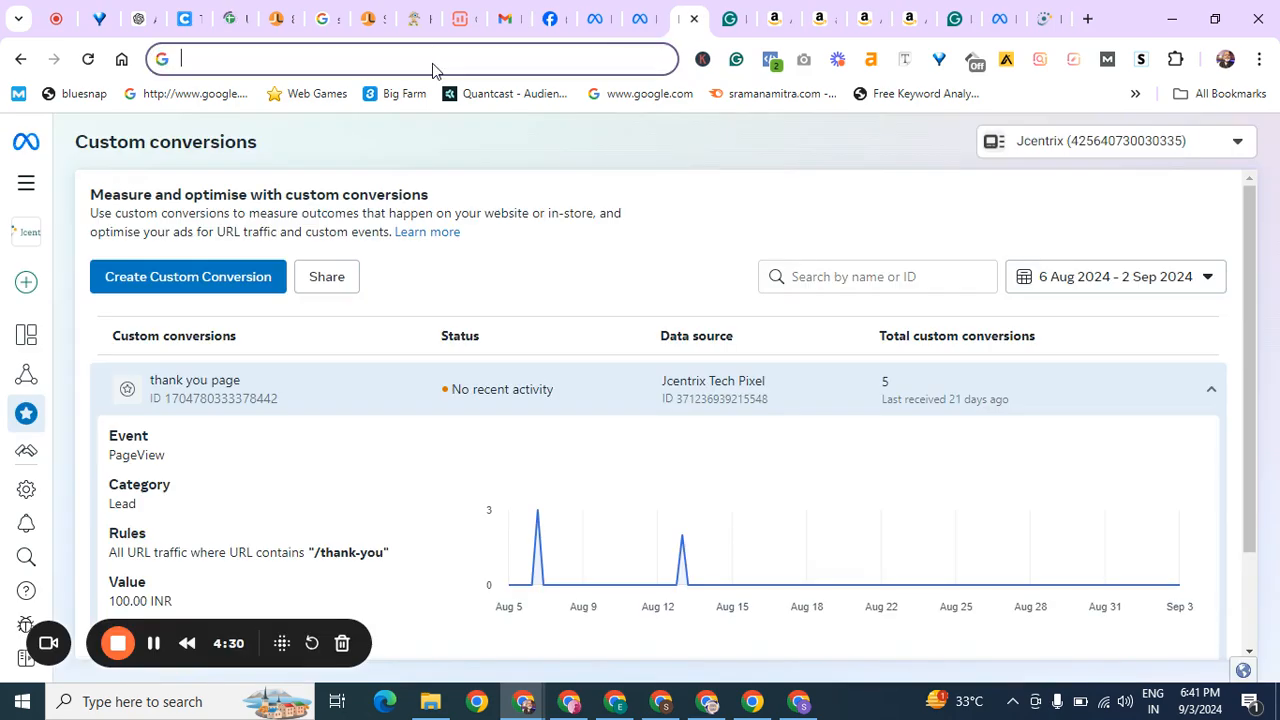
key("ctrl+v")
key("Return")
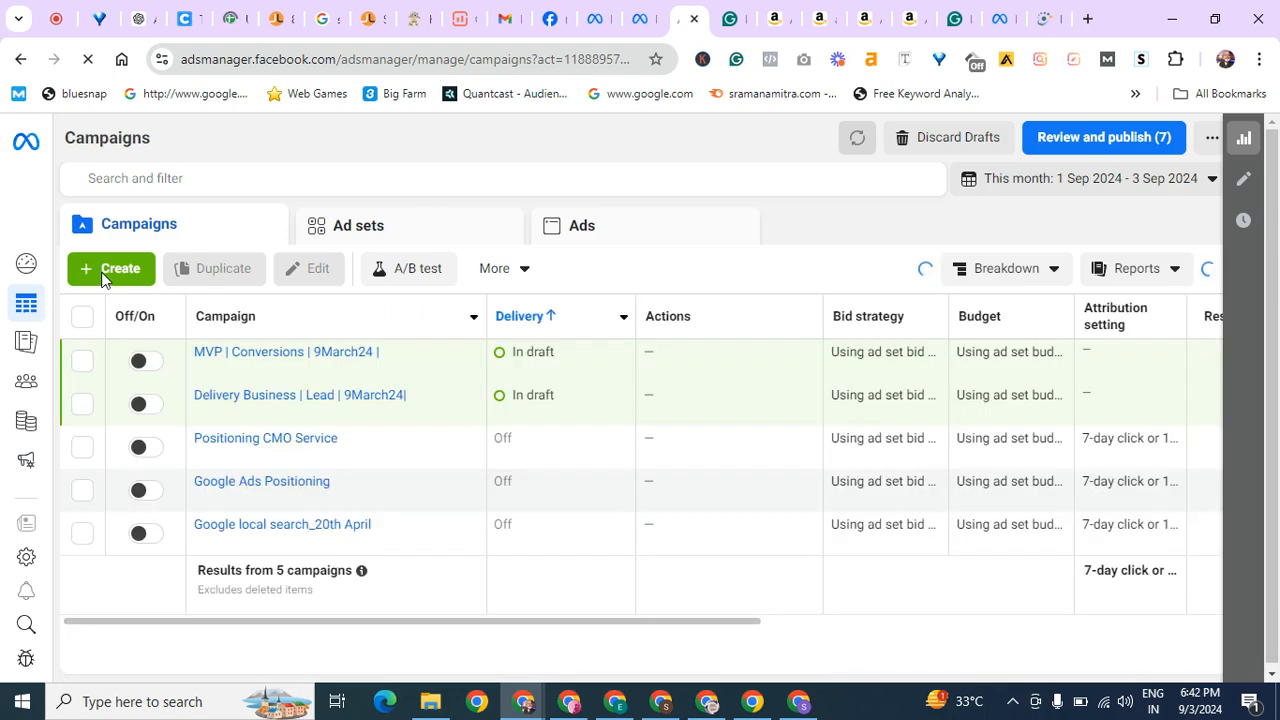
Step: Create a new campaign with the Traffic objective, using the Manual traffic campaign setup
left_click(94, 267)
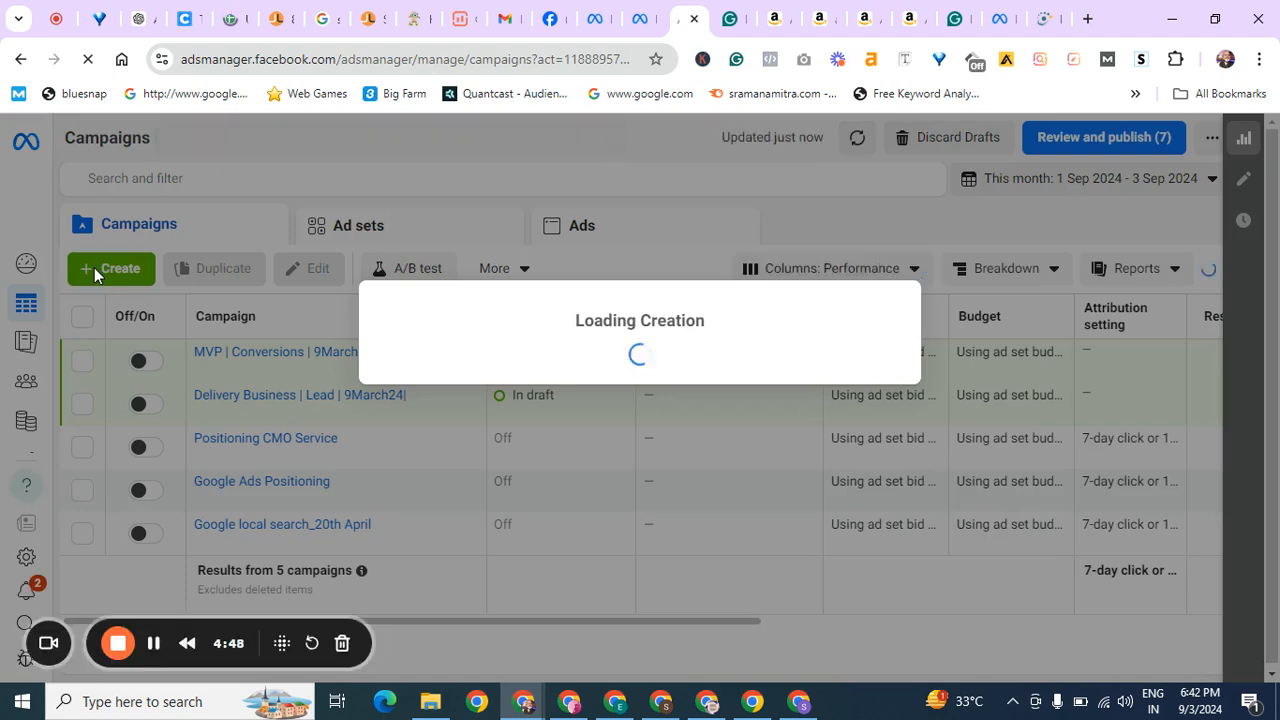
left_click(153, 643)
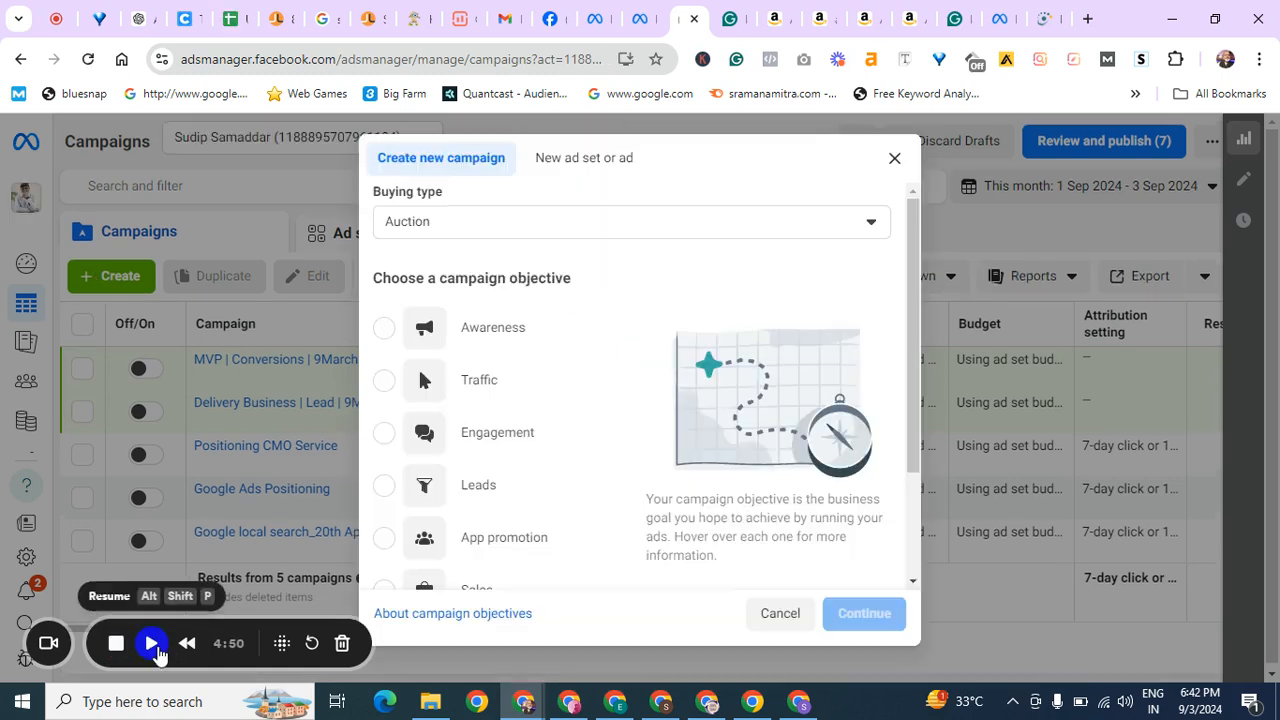
left_click(152, 643)
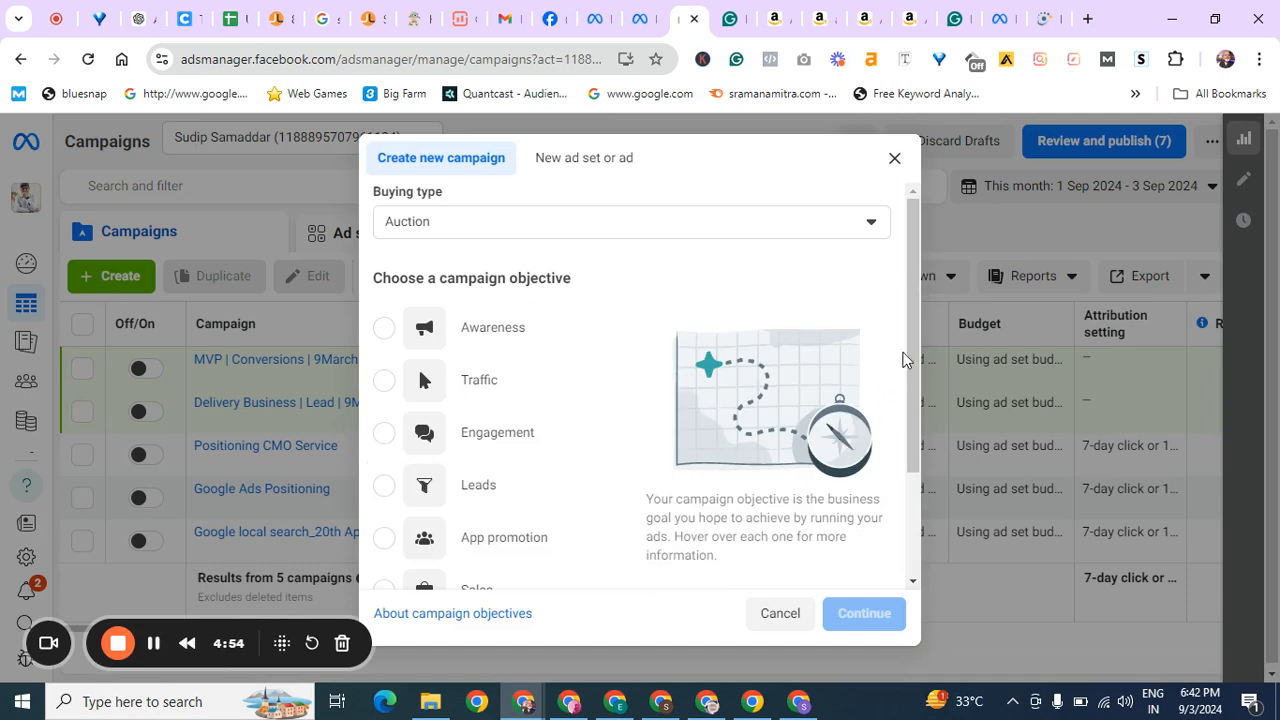
left_click_drag(914, 335, 904, 363)
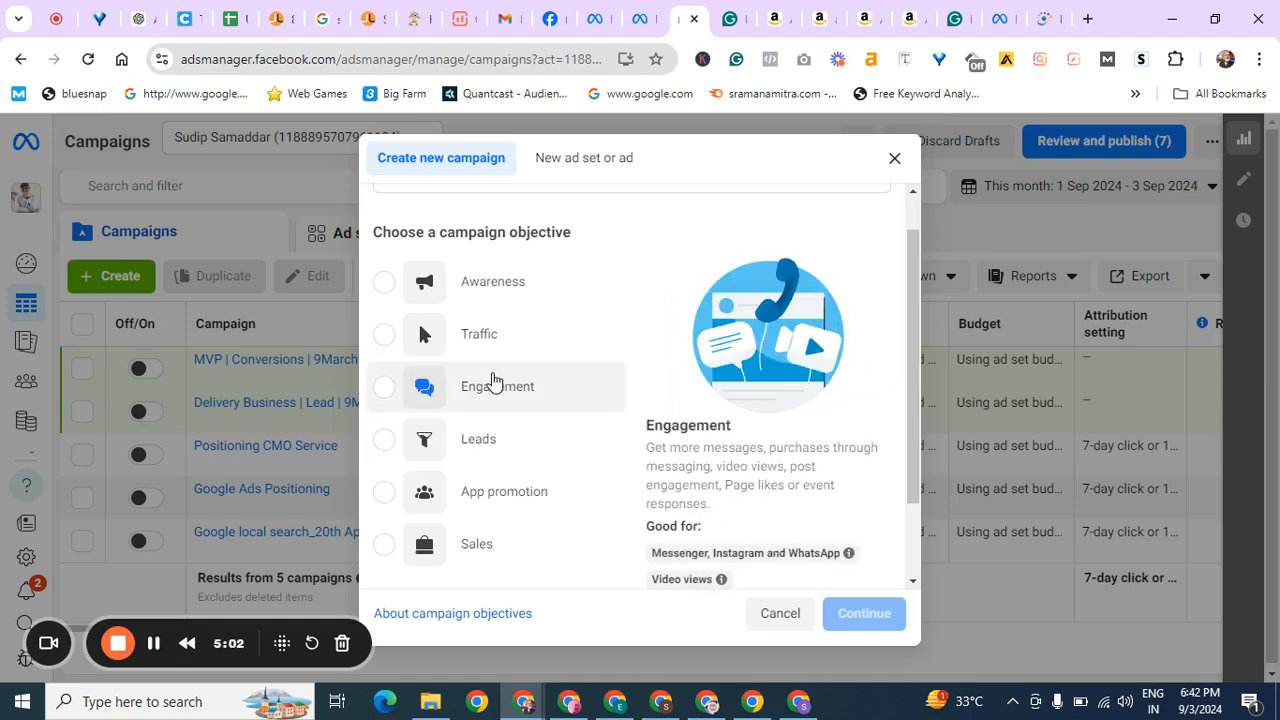
left_click(481, 343)
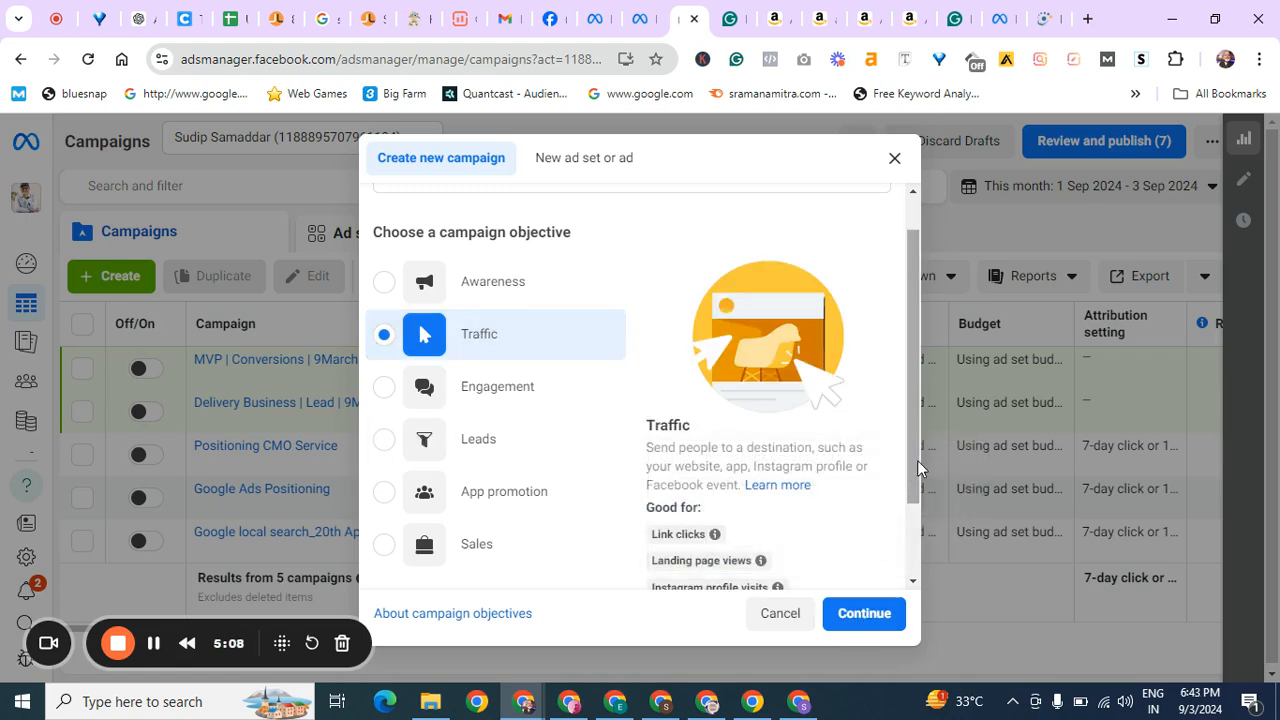
left_click_drag(920, 449, 906, 531)
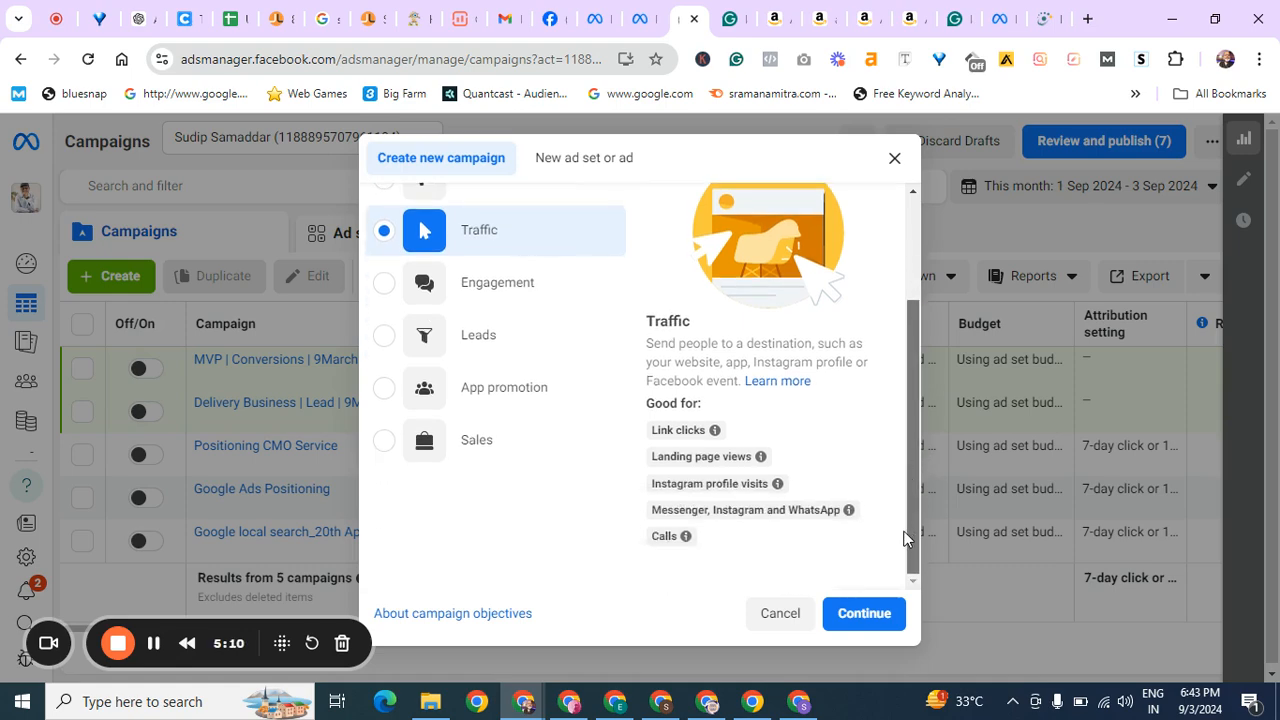
left_click(842, 616)
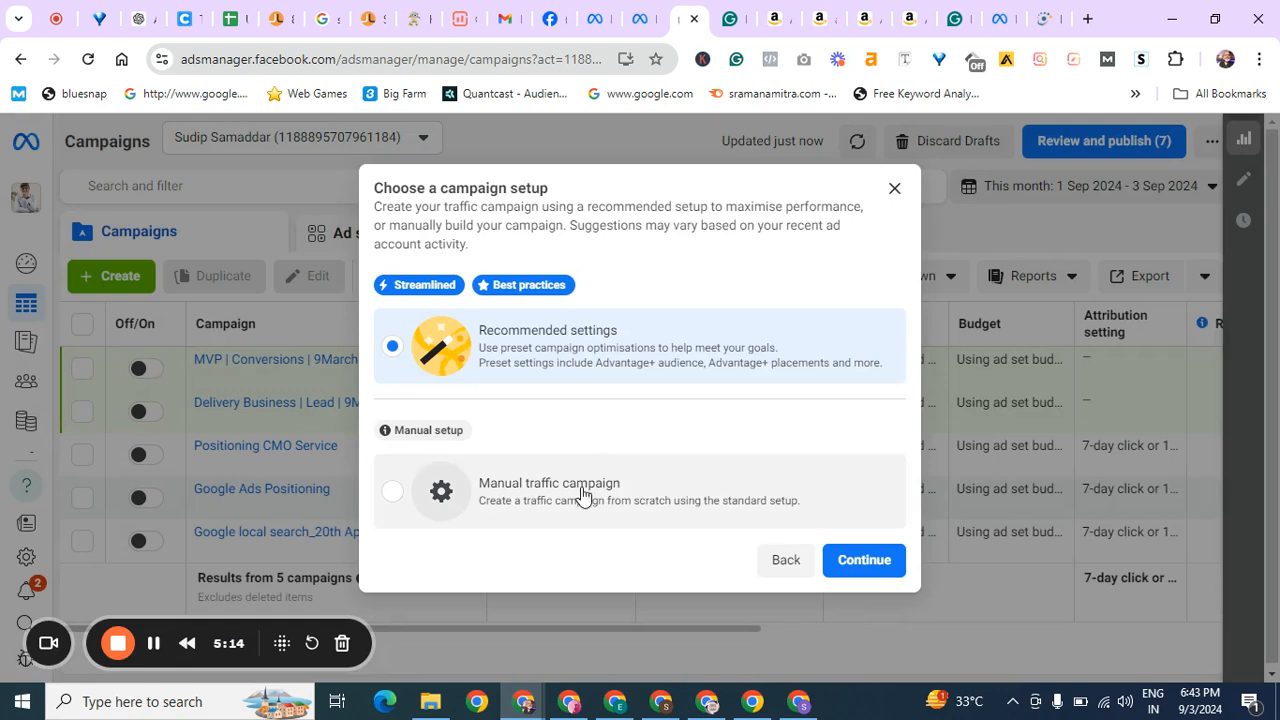
left_click(580, 494)
left_click(861, 568)
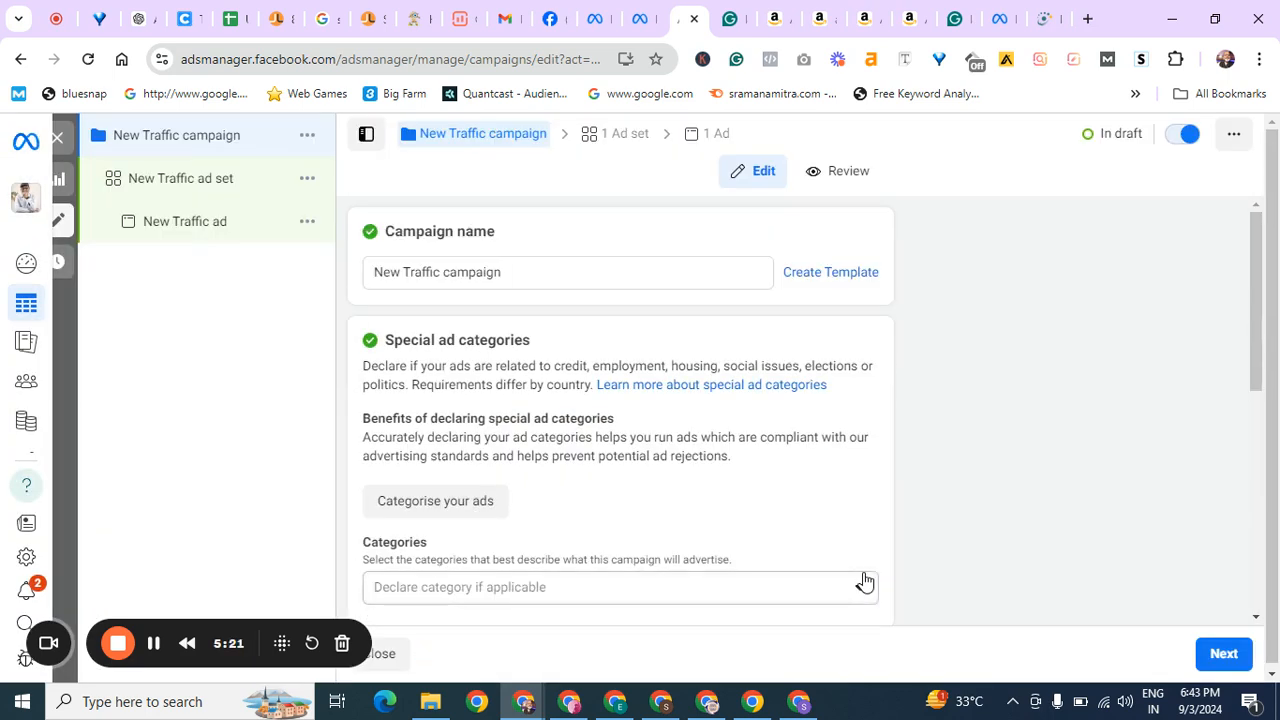
Step: Set the traffic ad set's conversion location to Website, review the performance goal options and close the campaign editor
left_click(172, 186)
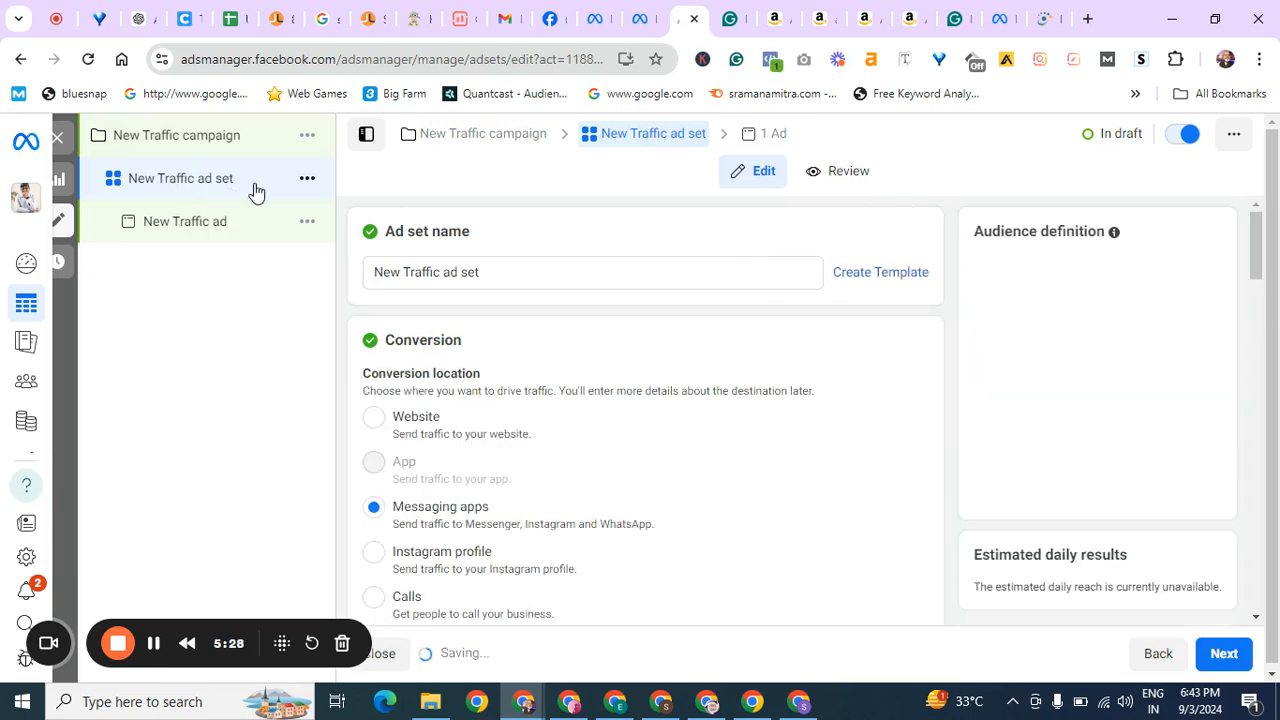
left_click(372, 420)
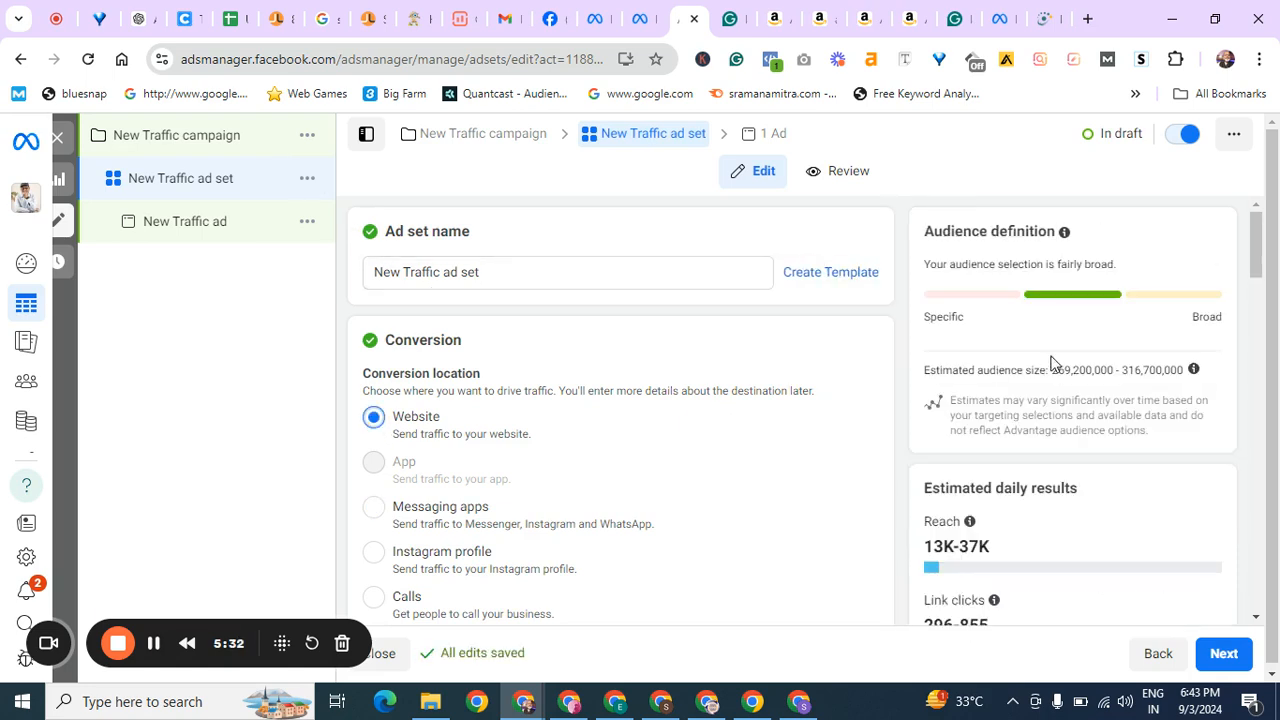
left_click_drag(1258, 243, 1263, 270)
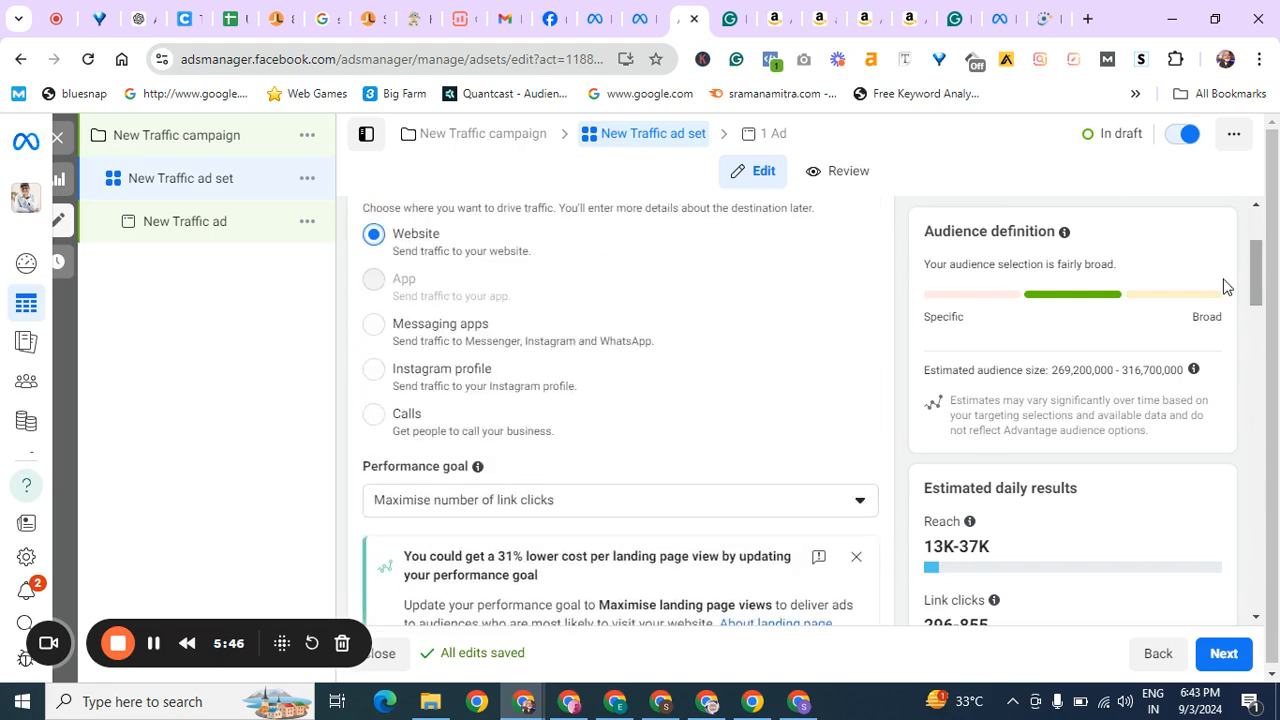
left_click(757, 498)
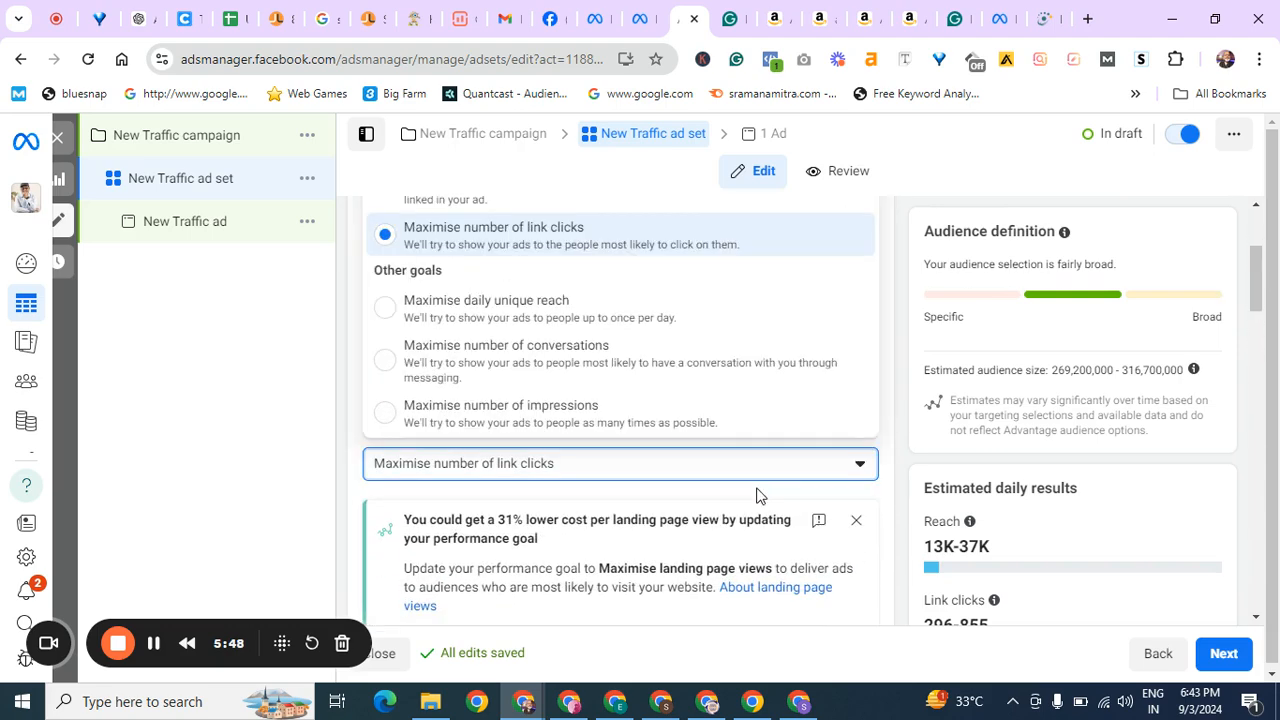
left_click(733, 476)
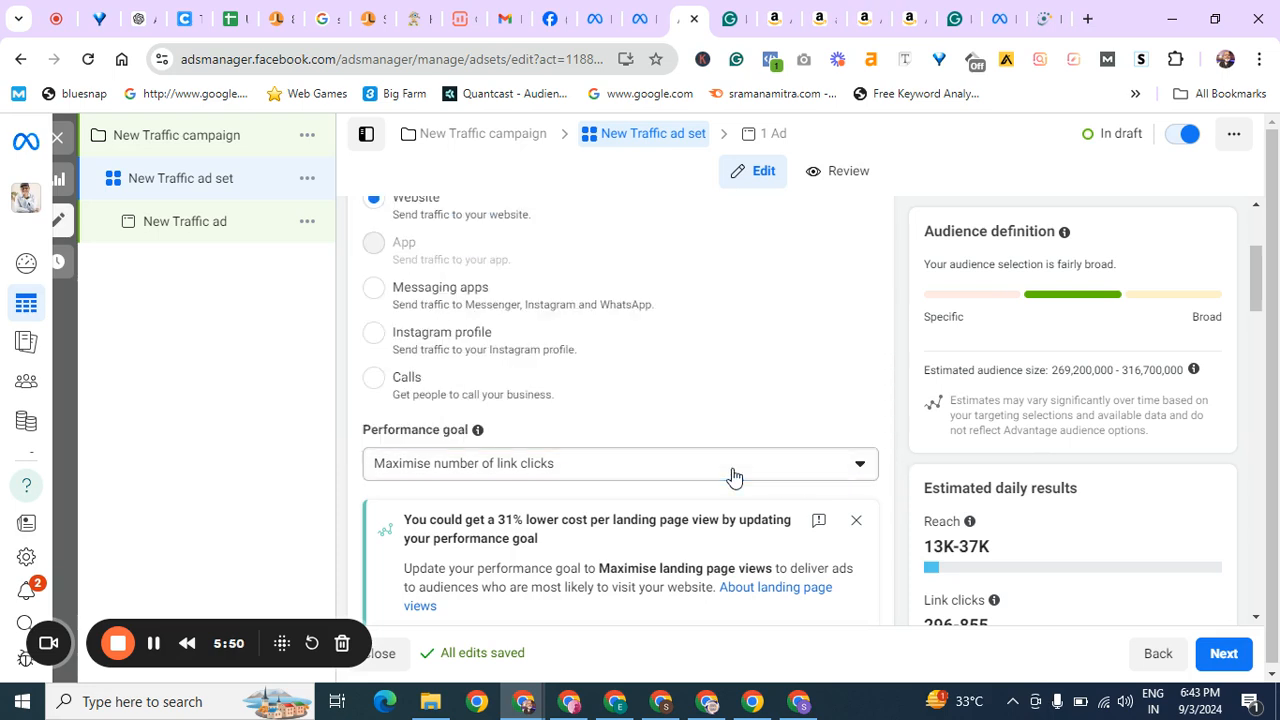
left_click(733, 476)
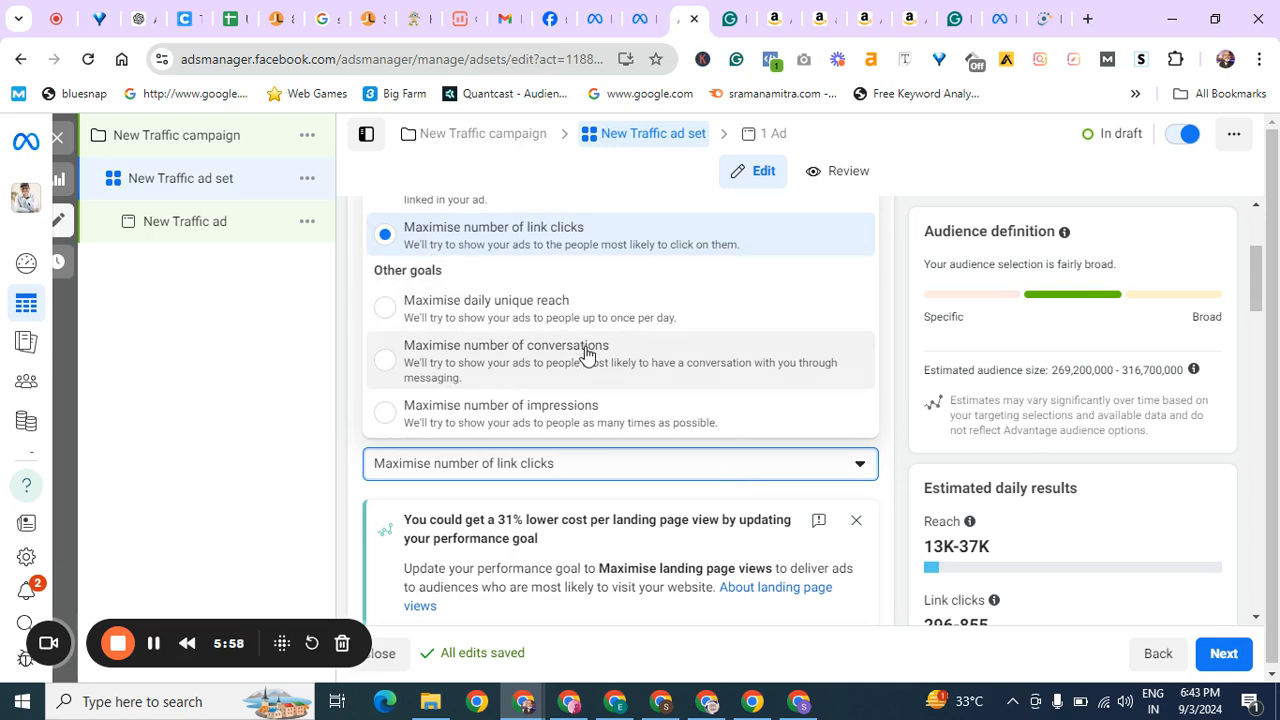
left_click(173, 142)
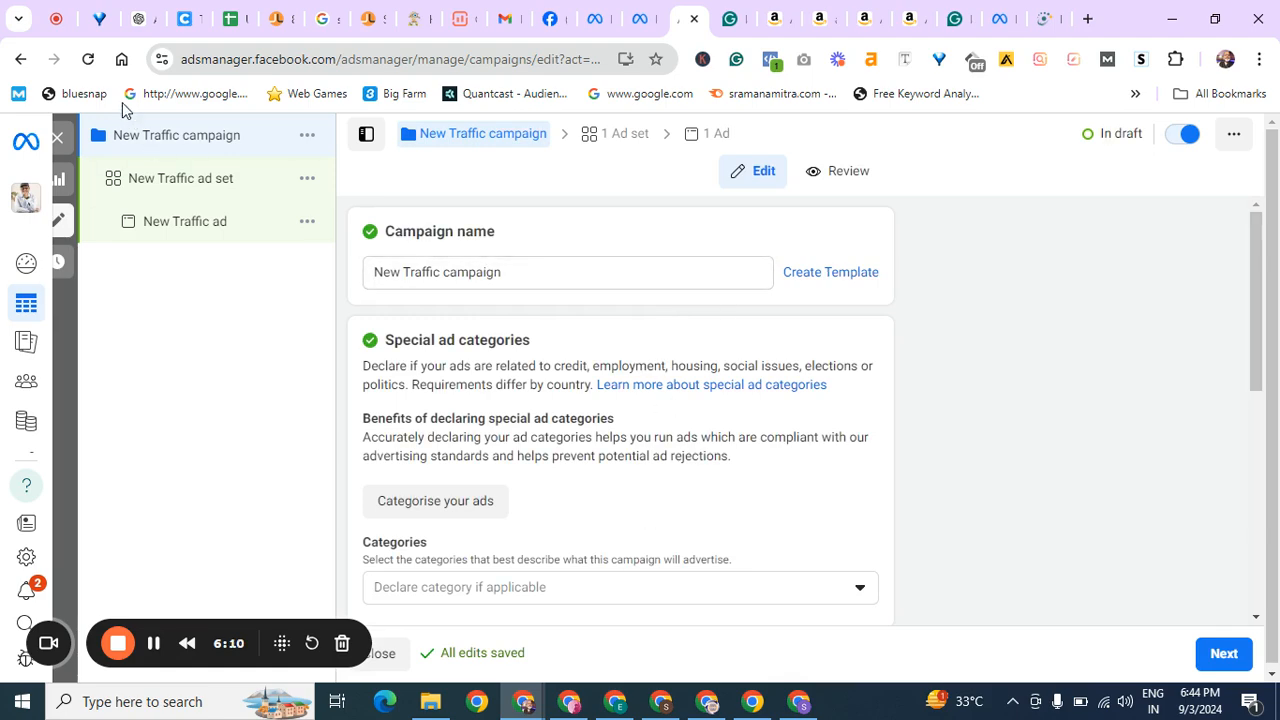
left_click(59, 141)
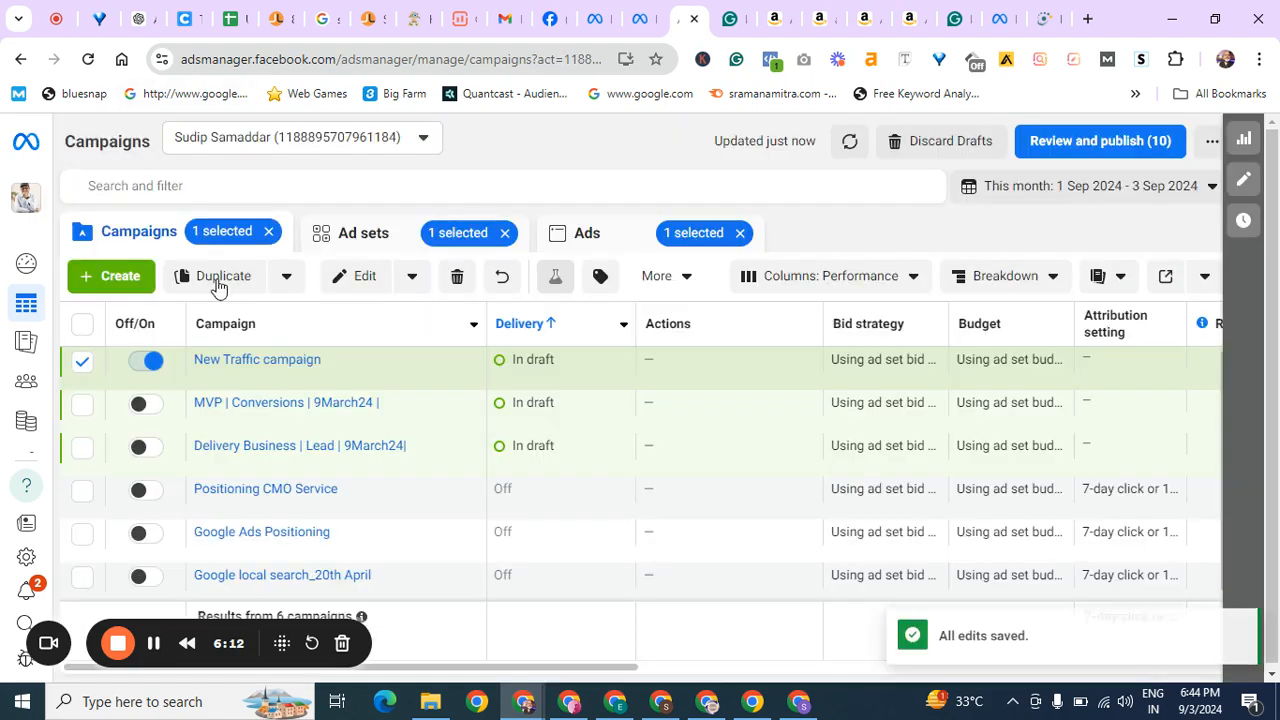
Step: Create a new campaign with the Leads objective, using the Manual leads campaign setup
left_click(92, 277)
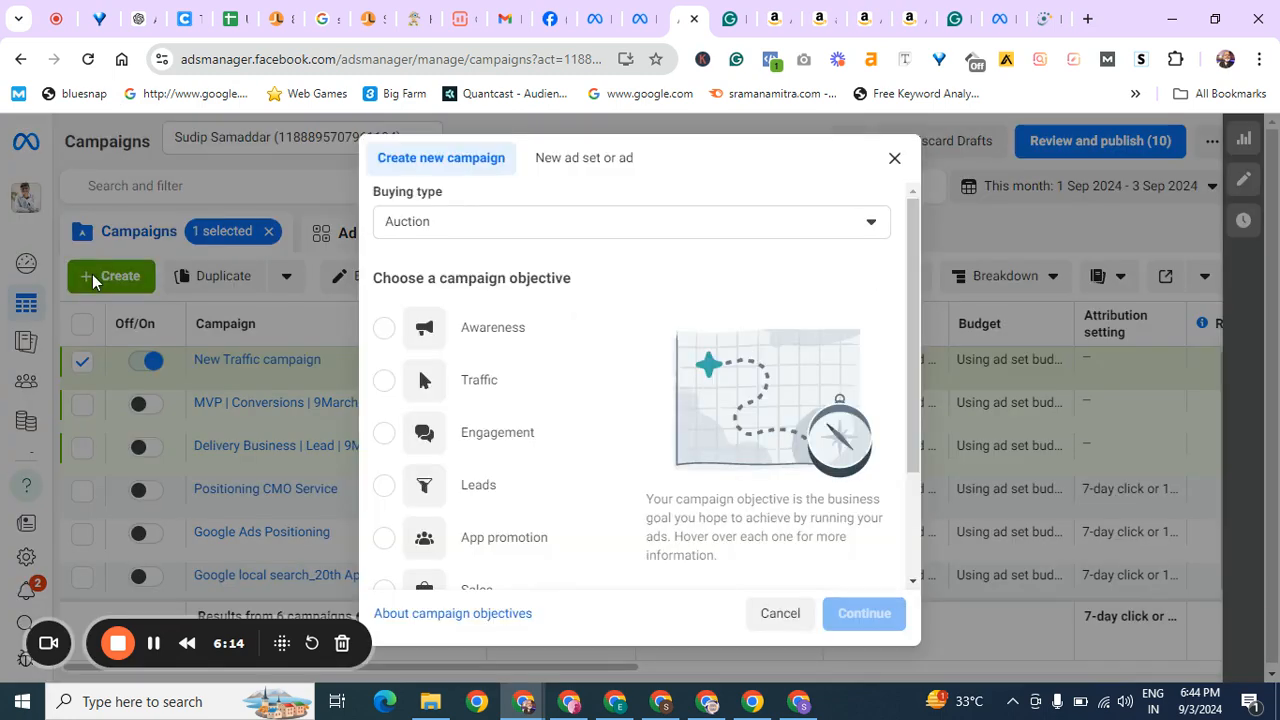
left_click(384, 488)
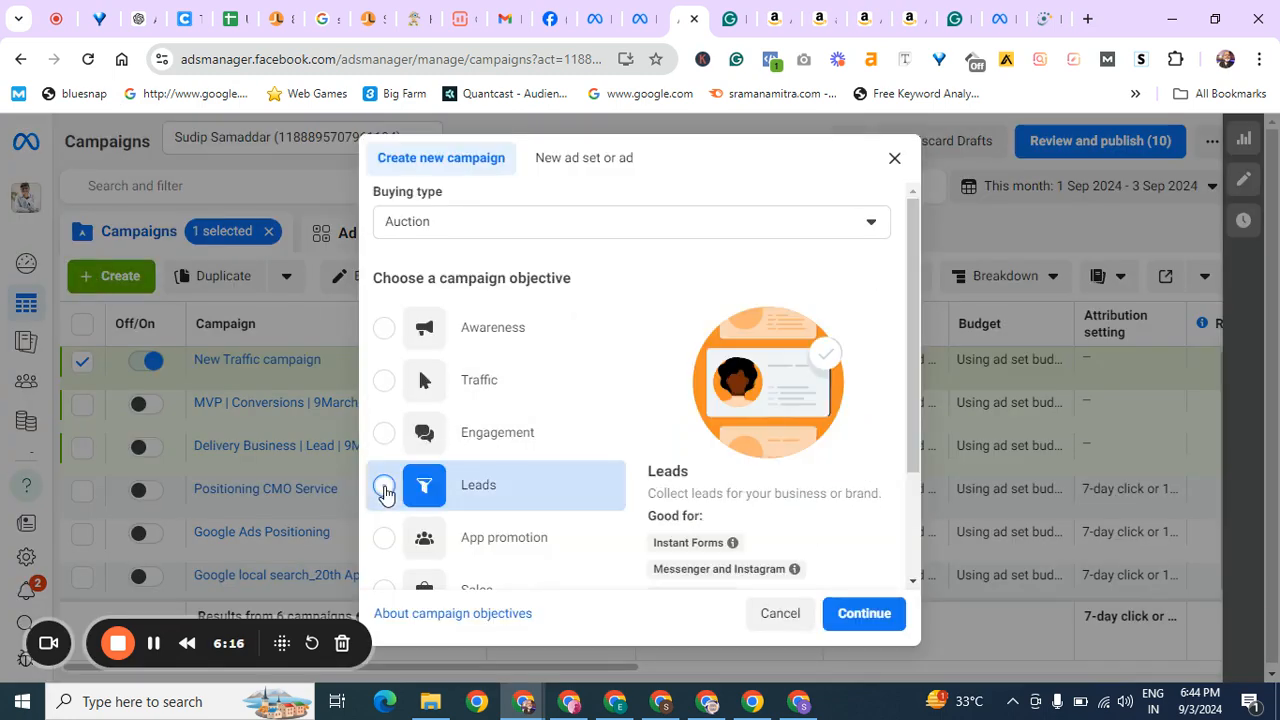
left_click_drag(916, 345, 909, 457)
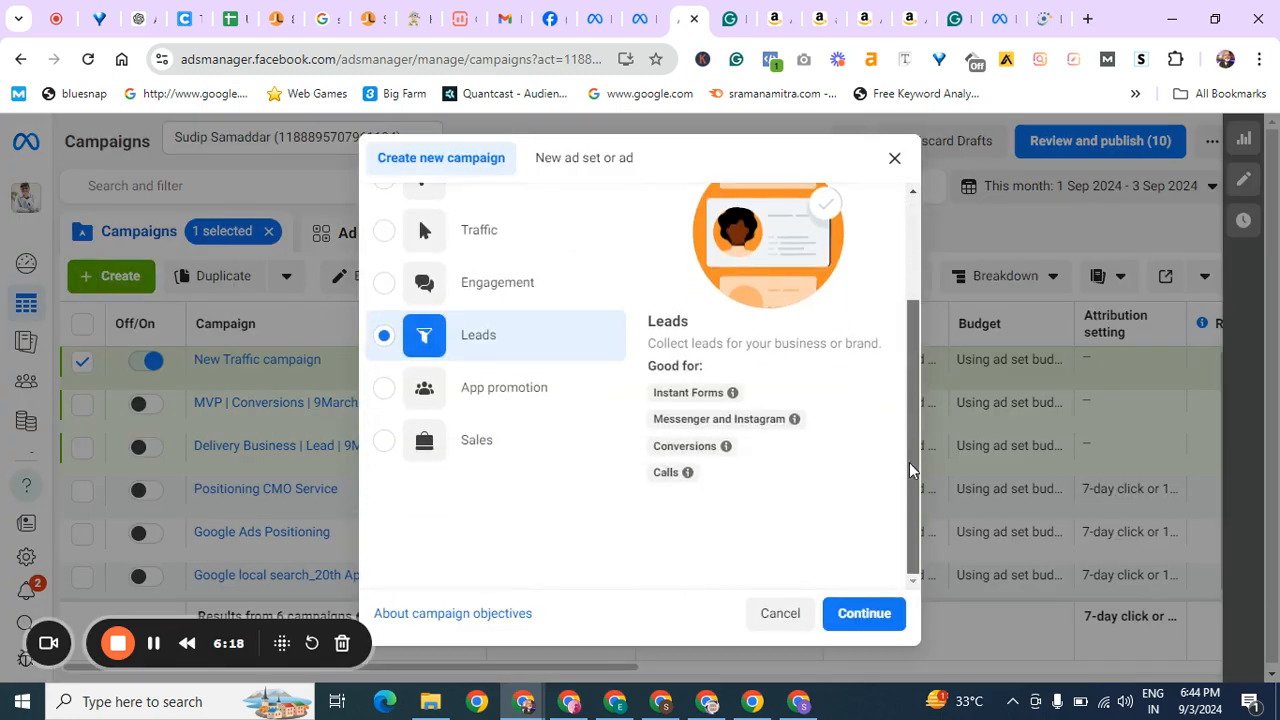
left_click(849, 613)
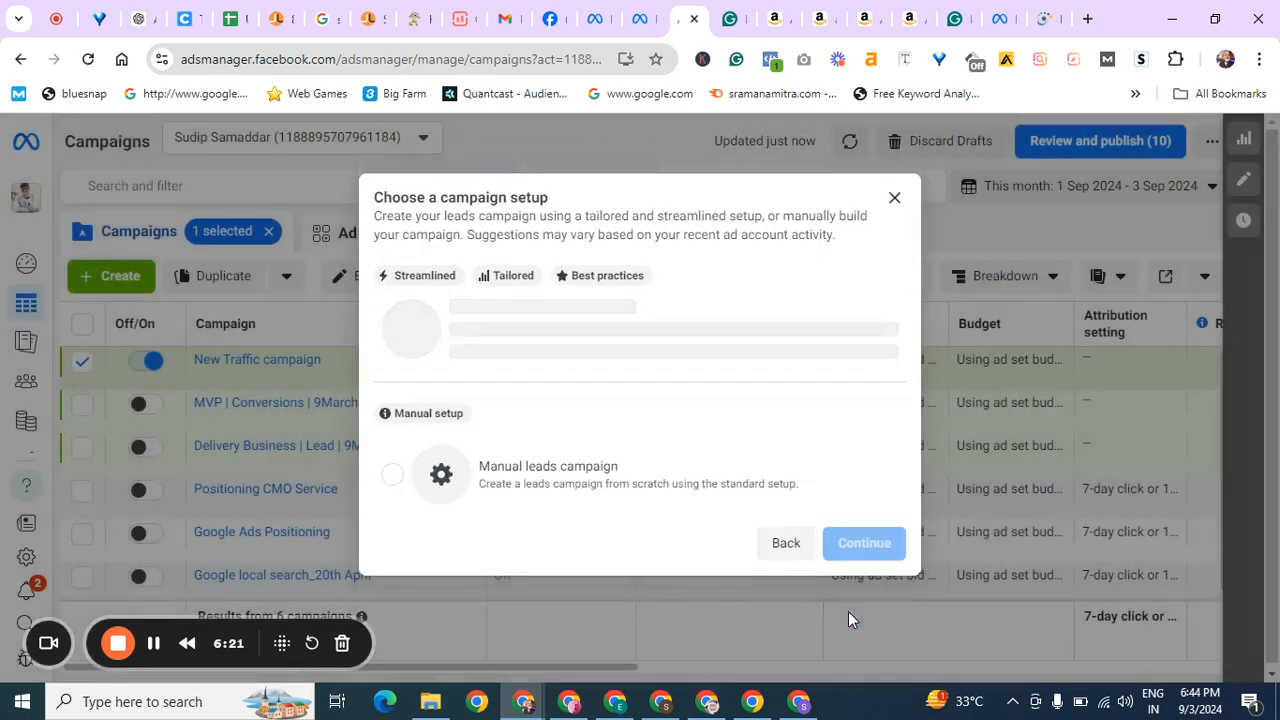
left_click(593, 510)
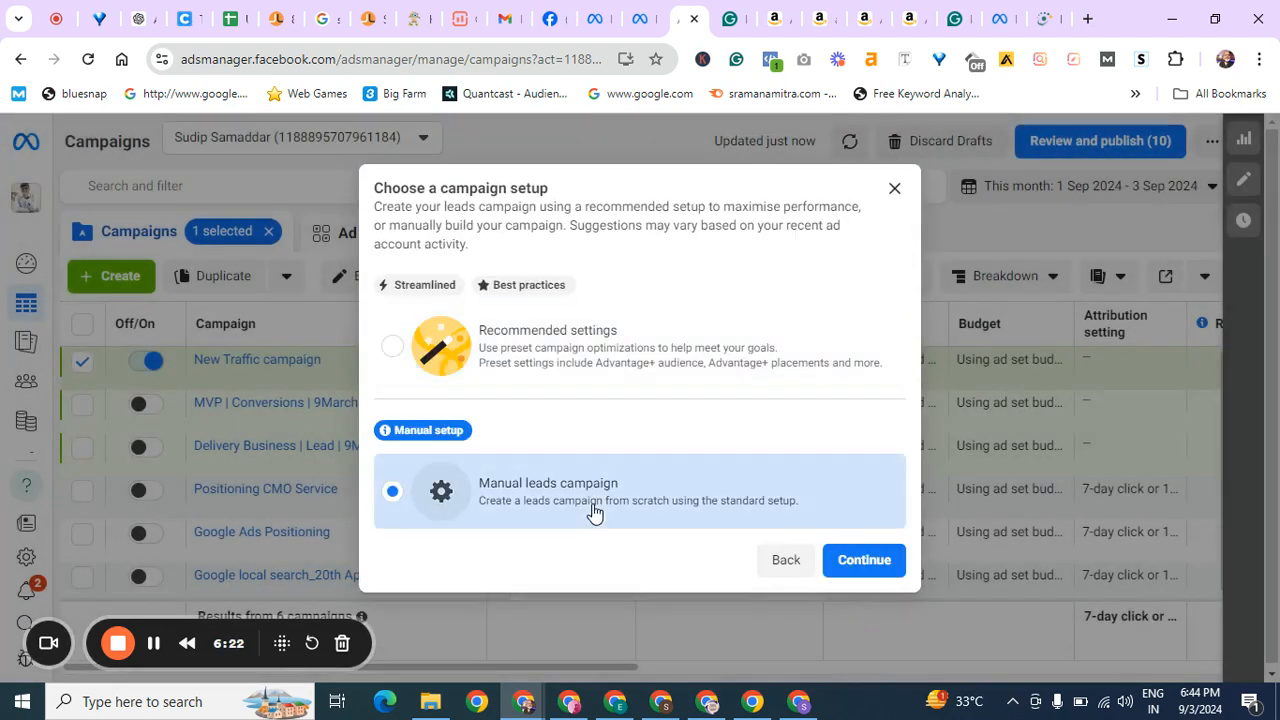
left_click(881, 568)
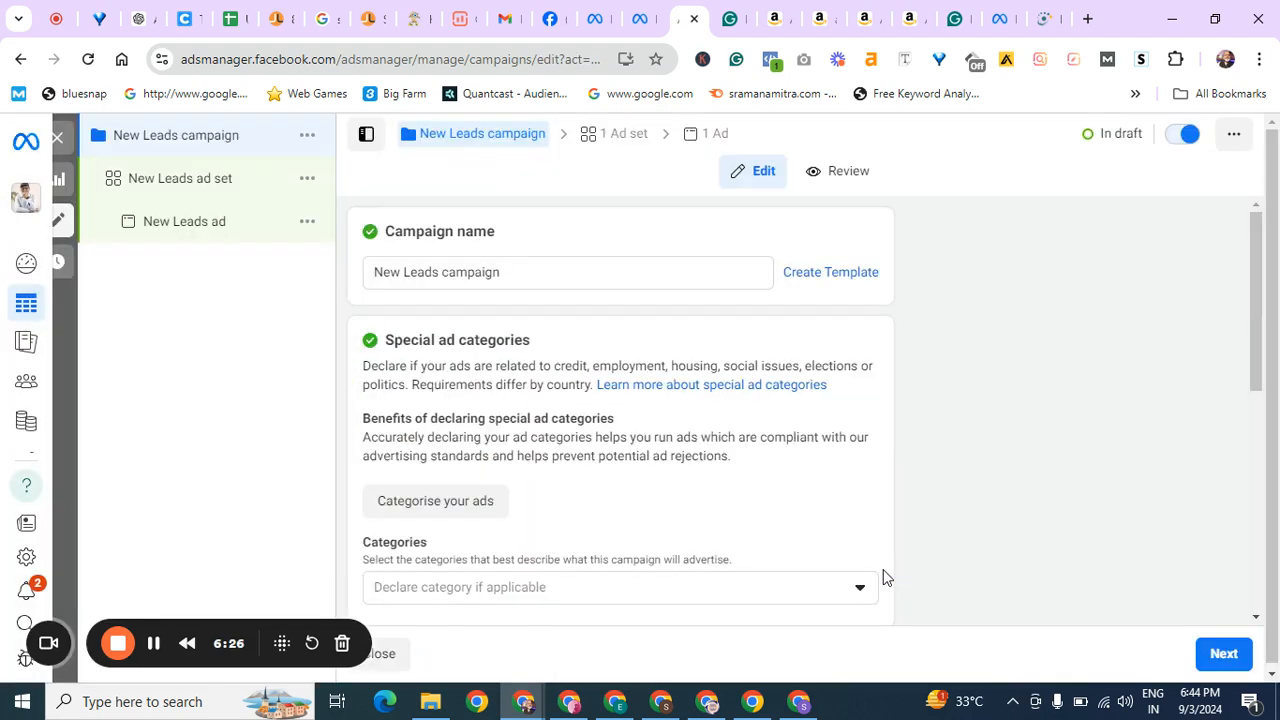
Step: Set the New Leads ad set's conversion location to Website and dismiss the instant form and Messenger recommendations
left_click(167, 190)
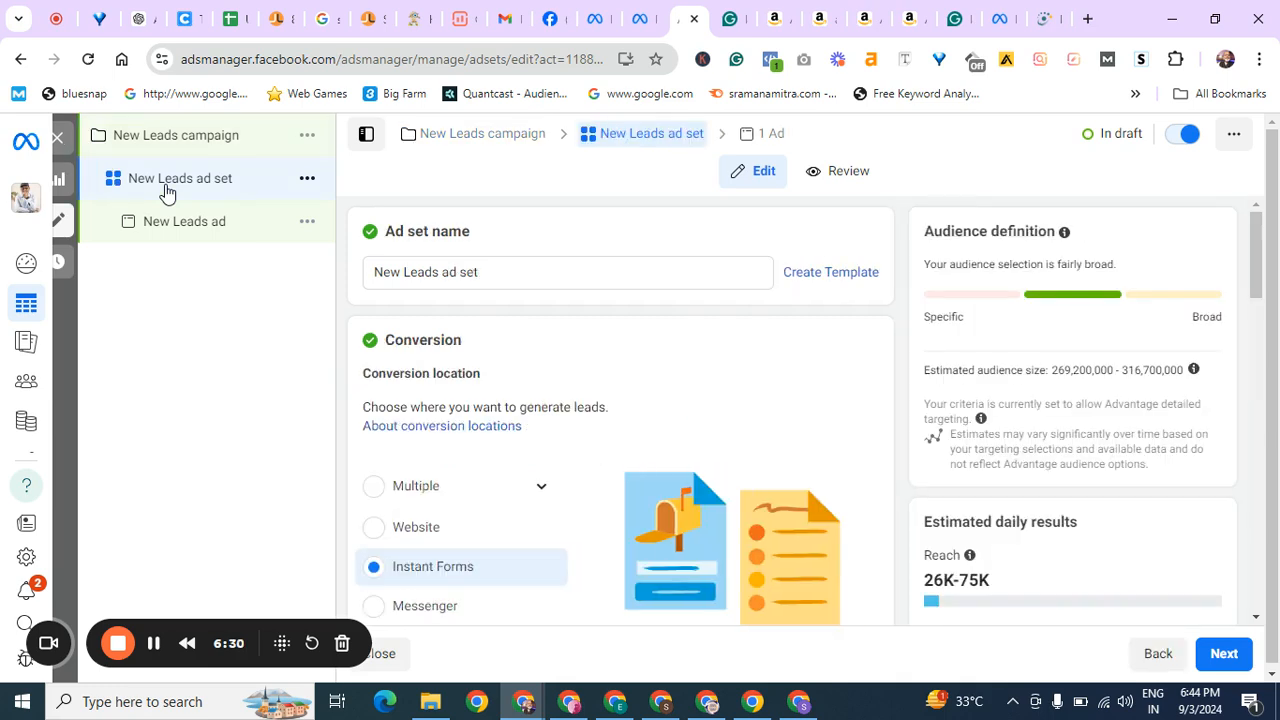
left_click(372, 530)
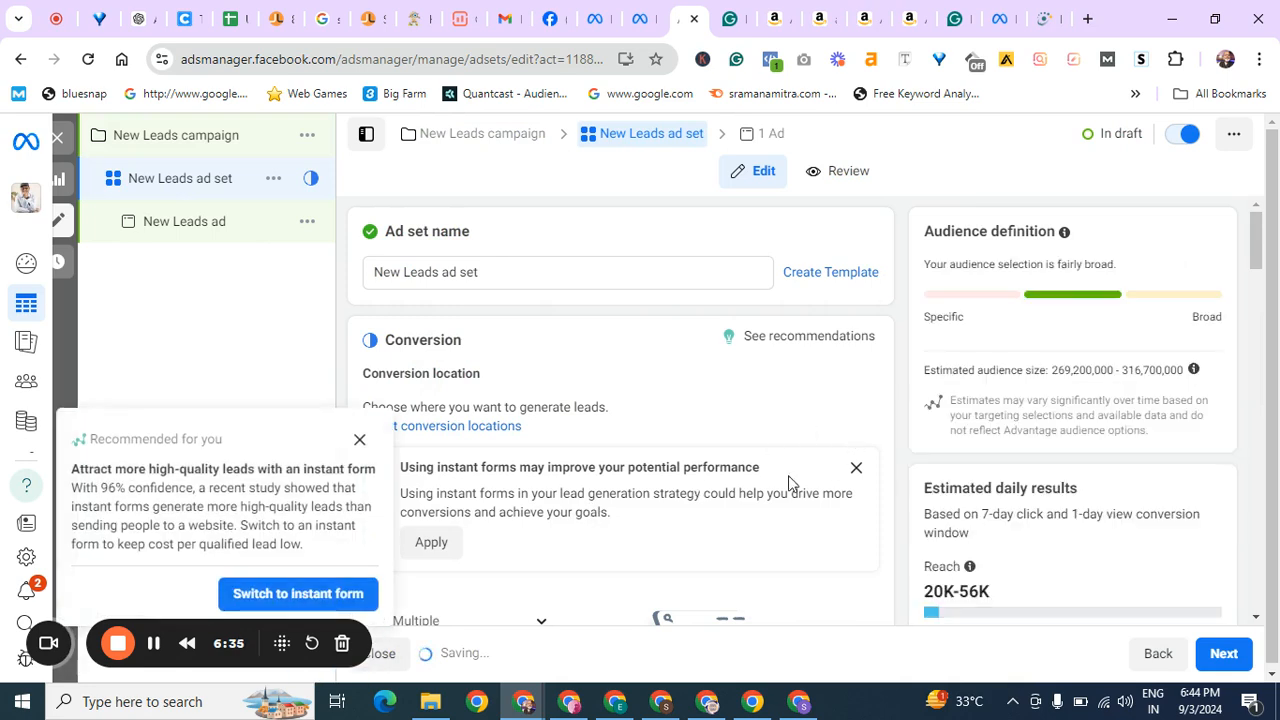
left_click(359, 440)
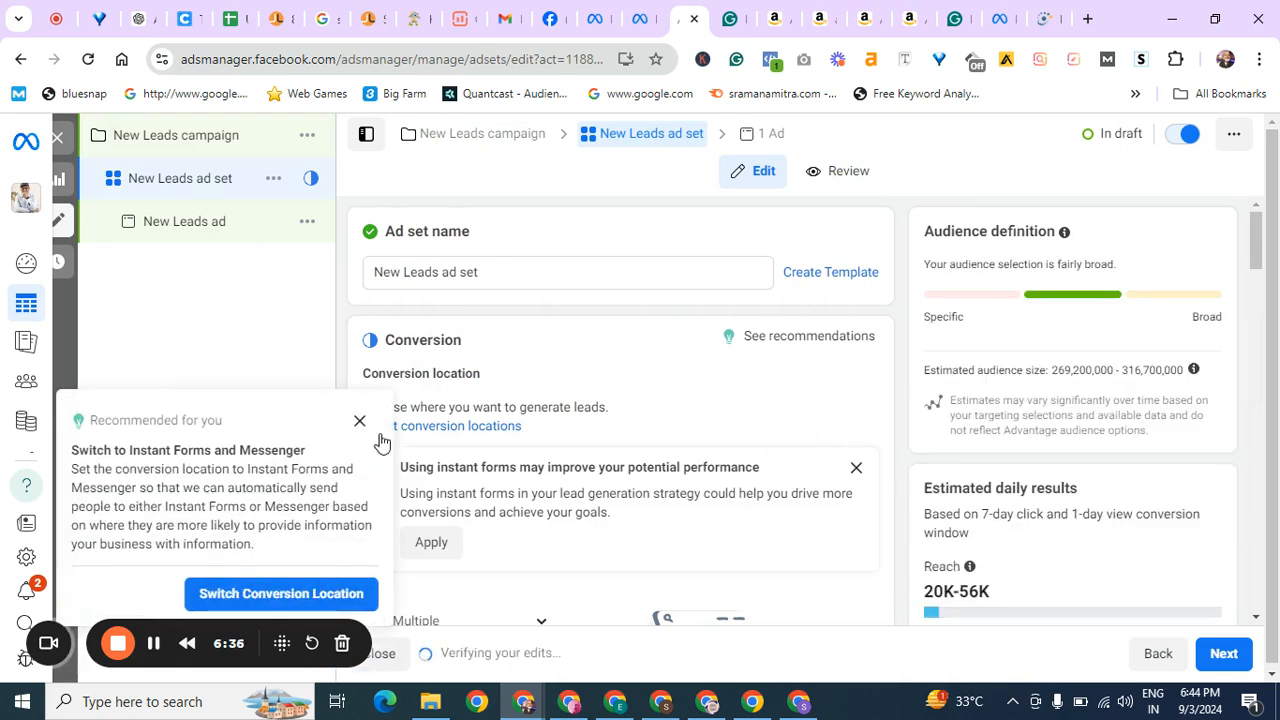
left_click(359, 421)
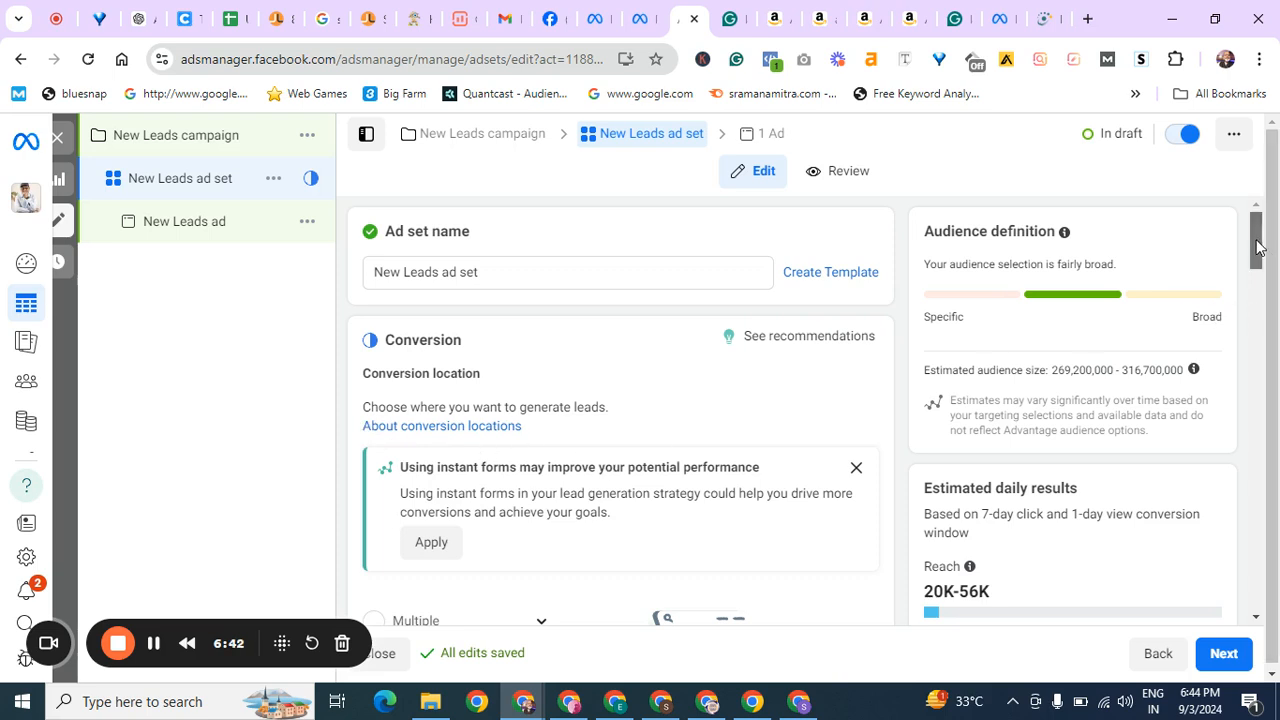
Step: Check which pixels the leads ad set offers, and switch to the Jcentrix business portfolio
left_click_drag(1258, 248, 1258, 333)
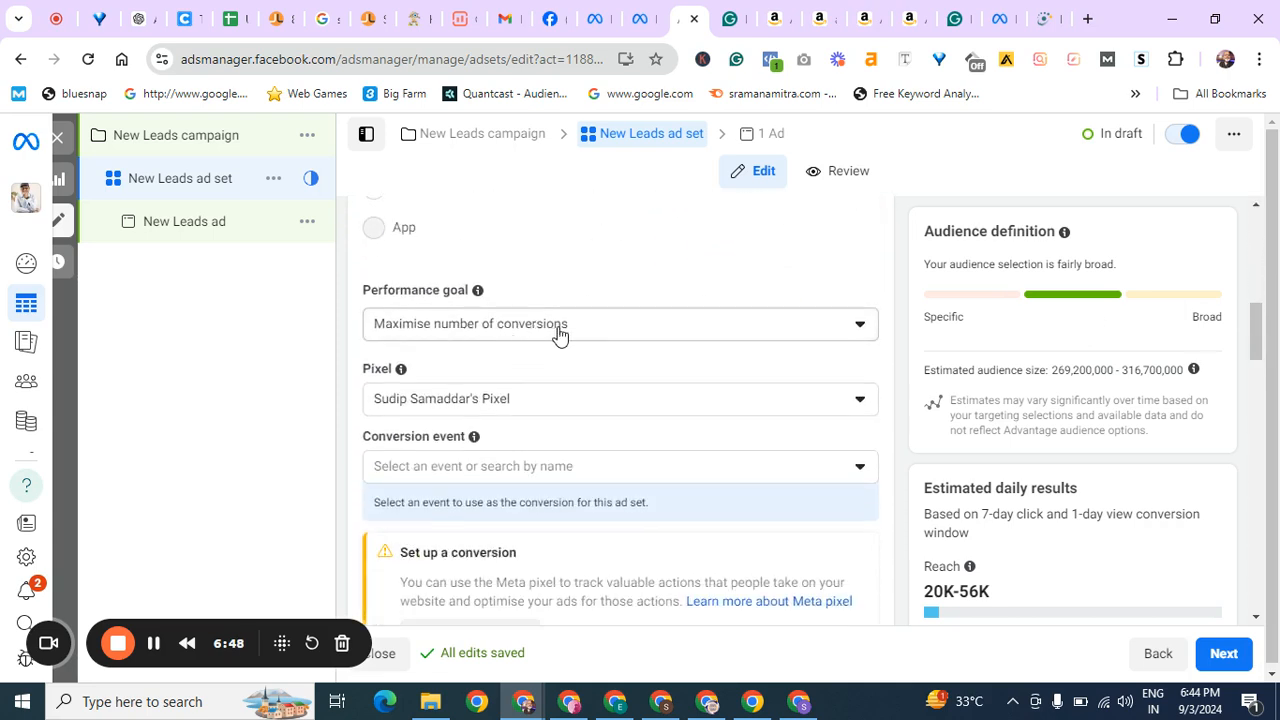
left_click(545, 414)
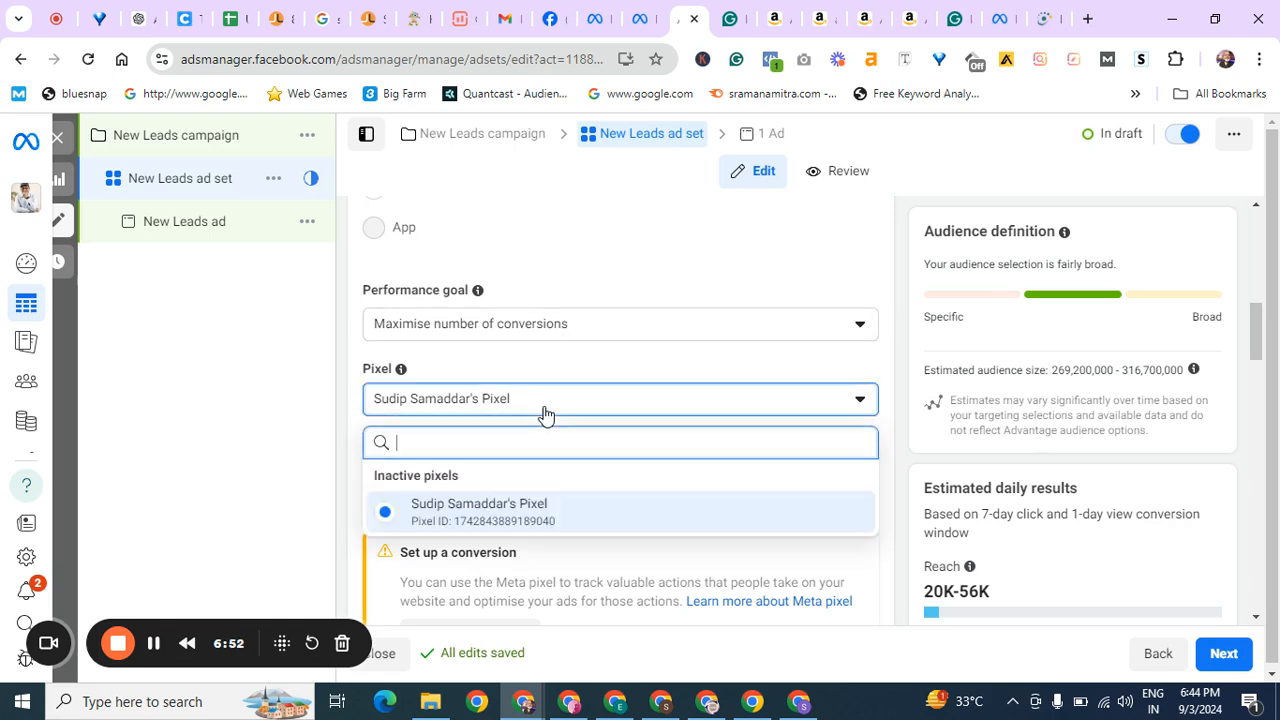
left_click(502, 518)
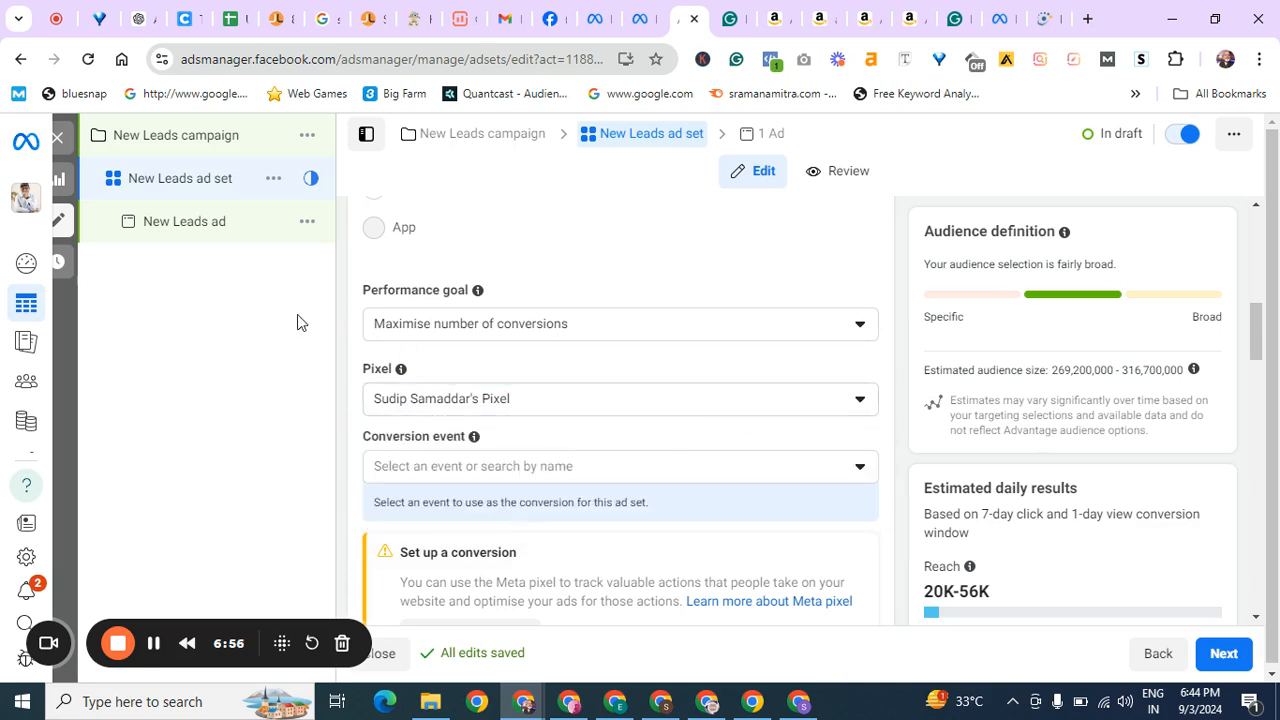
left_click(22, 203)
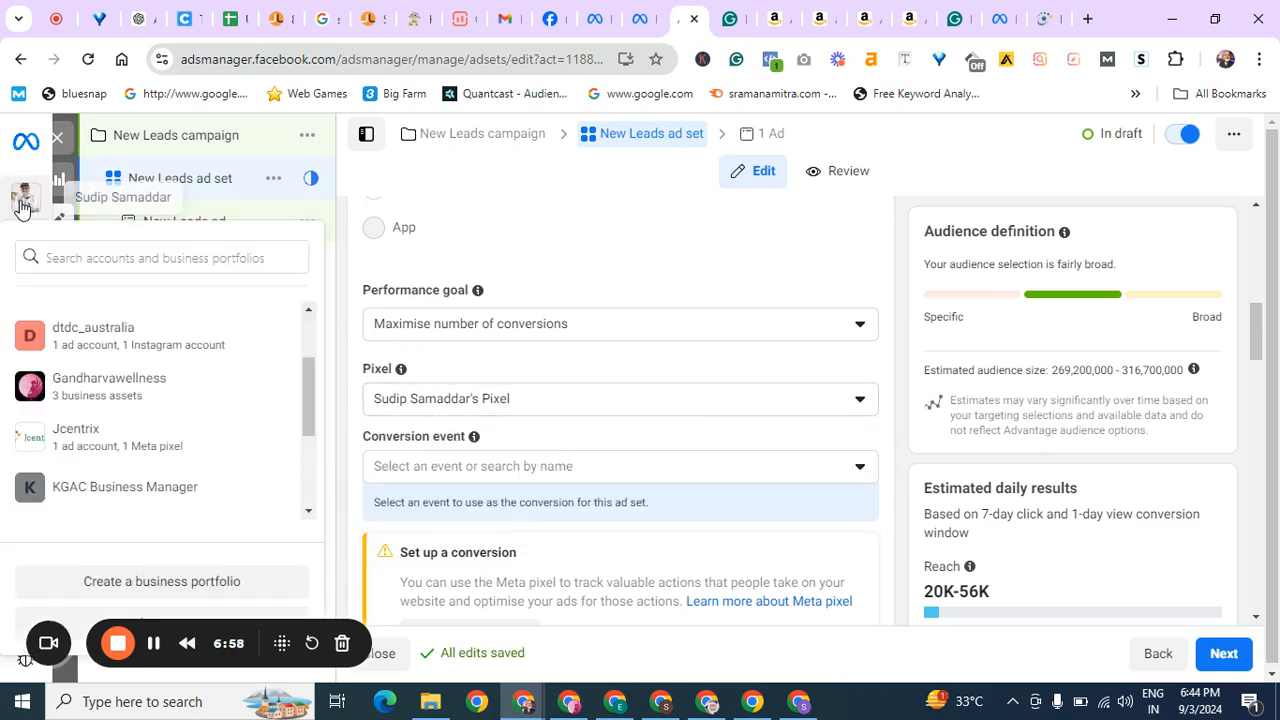
left_click(107, 460)
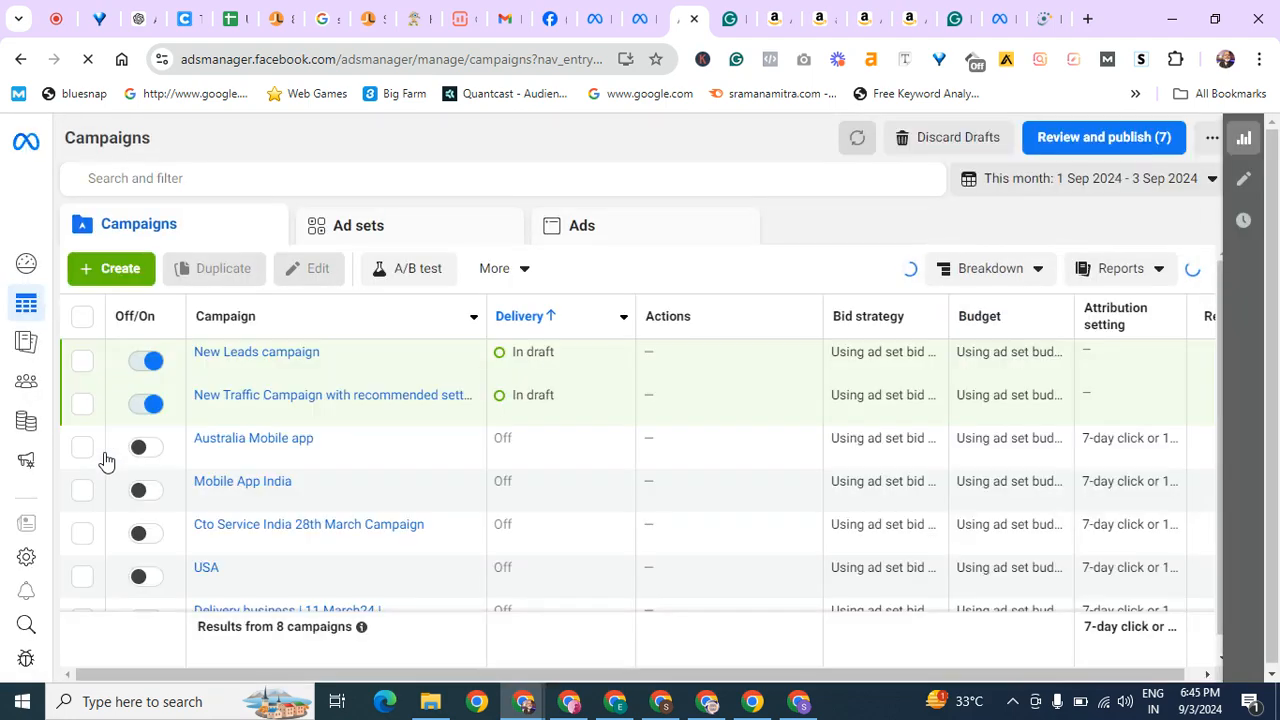
Step: Create a Leads campaign in the Jcentrix ad account, choosing Manual leads campaign instead of the tailored setup
left_click(112, 282)
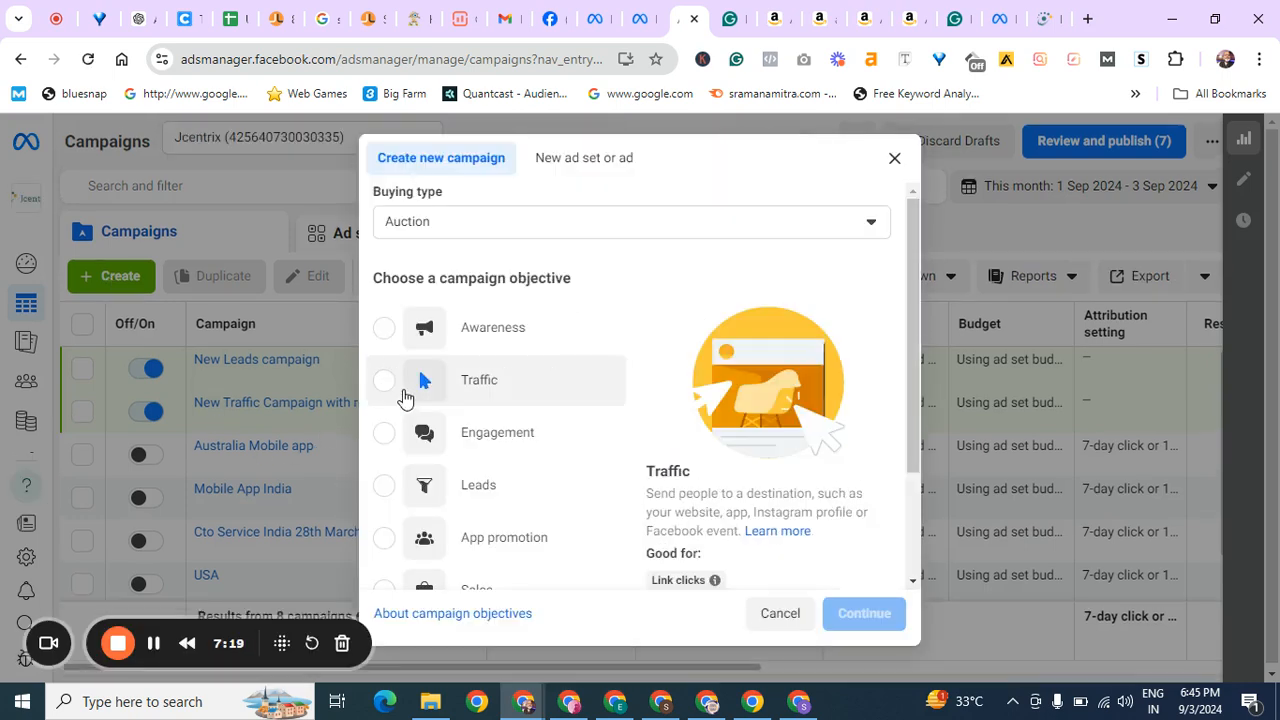
left_click(387, 490)
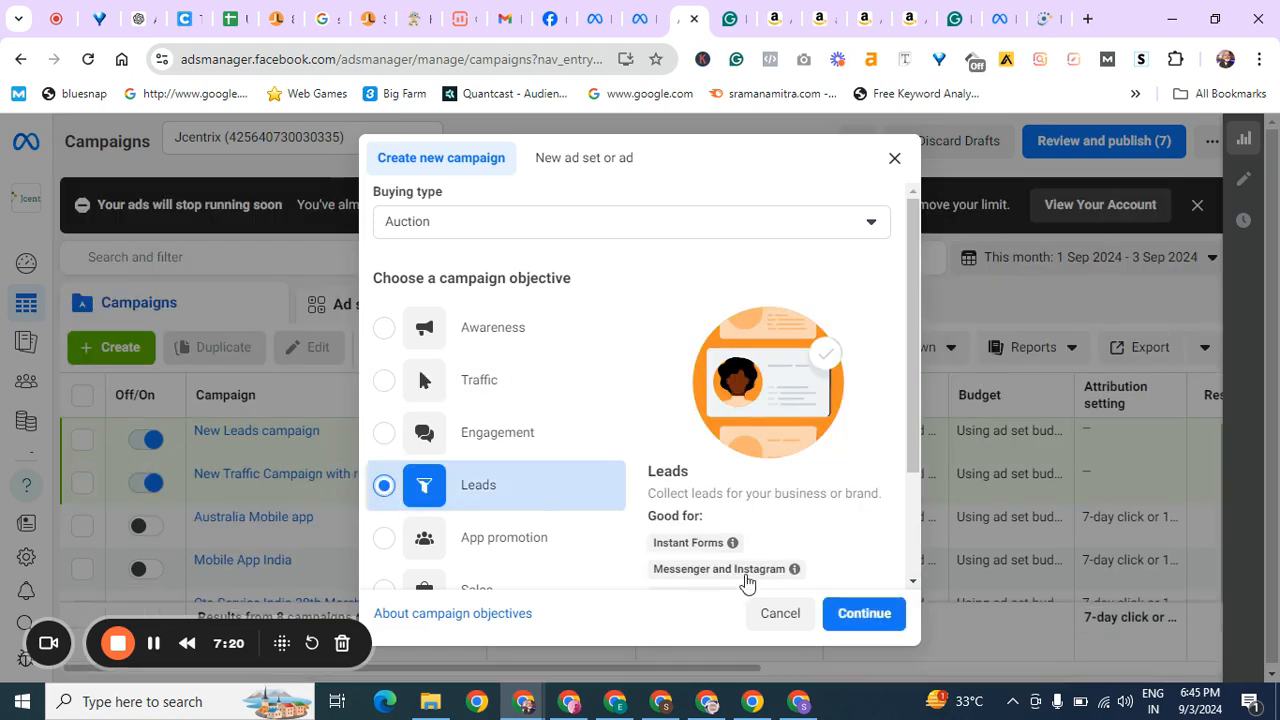
left_click(862, 616)
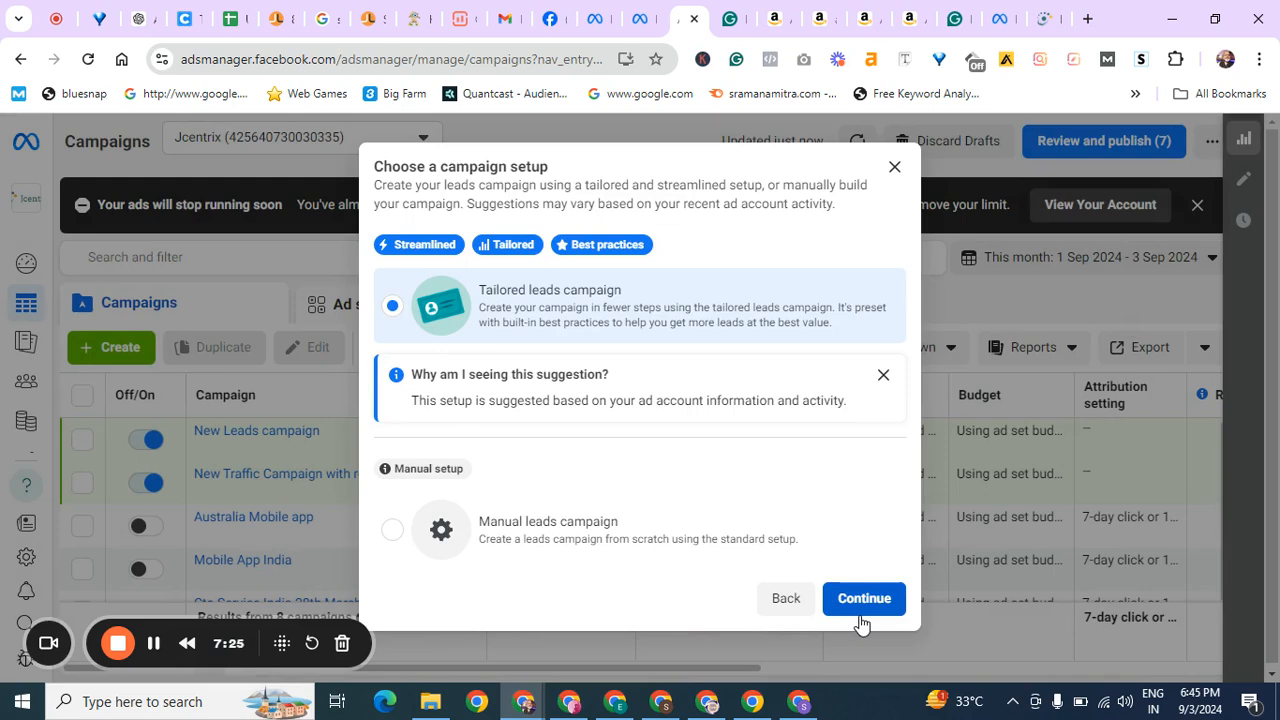
left_click(631, 549)
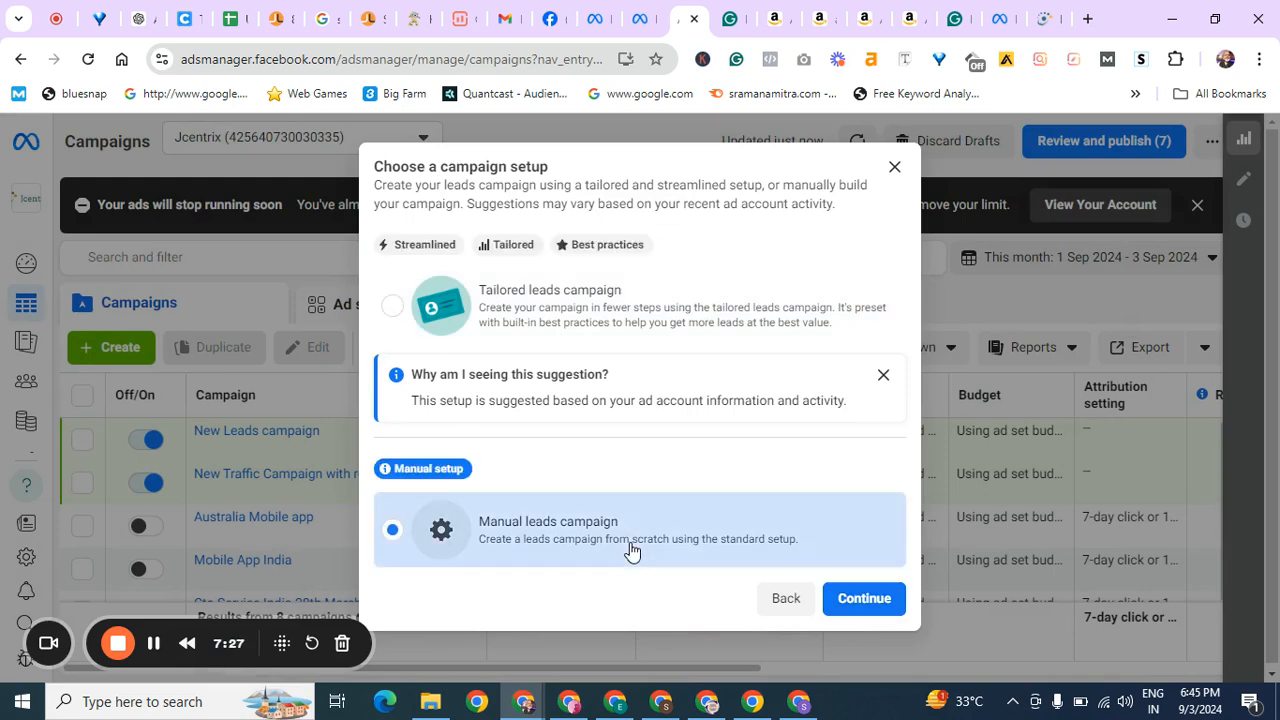
left_click(845, 598)
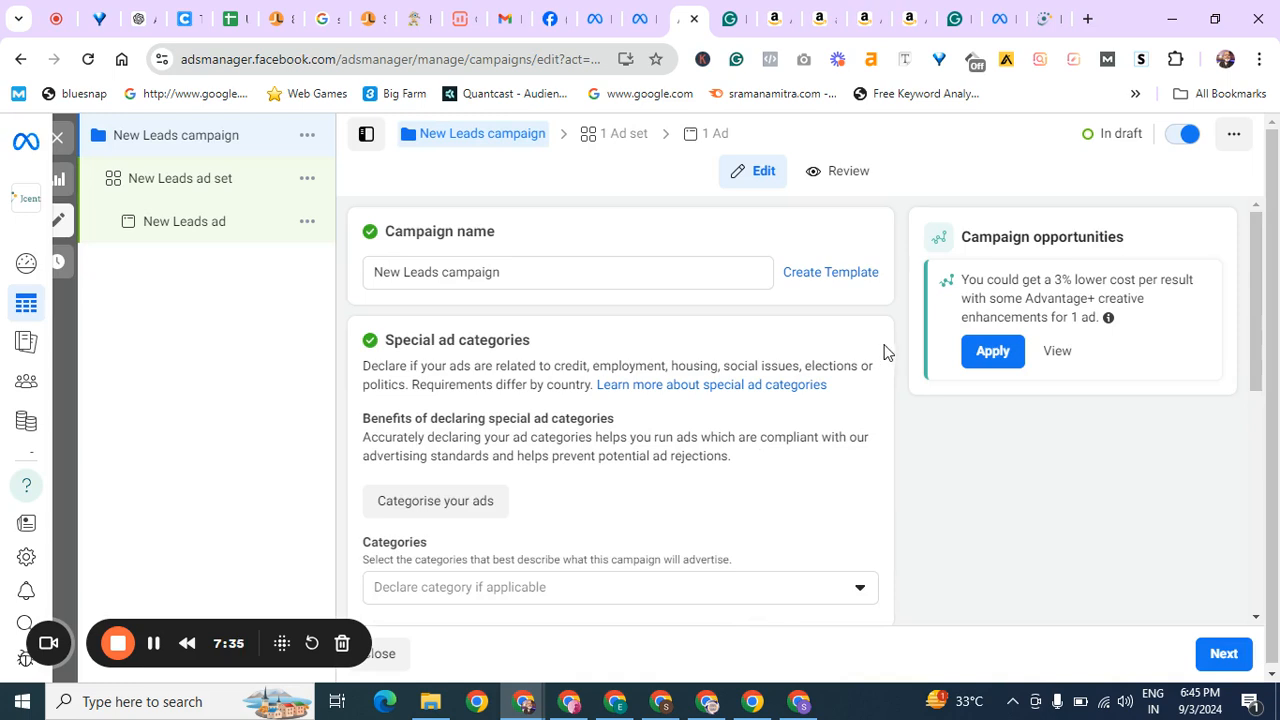
Step: Look through the campaign-level settings, and set the Jcentrix leads ad set's conversion location to Website
left_click_drag(1260, 243, 1260, 477)
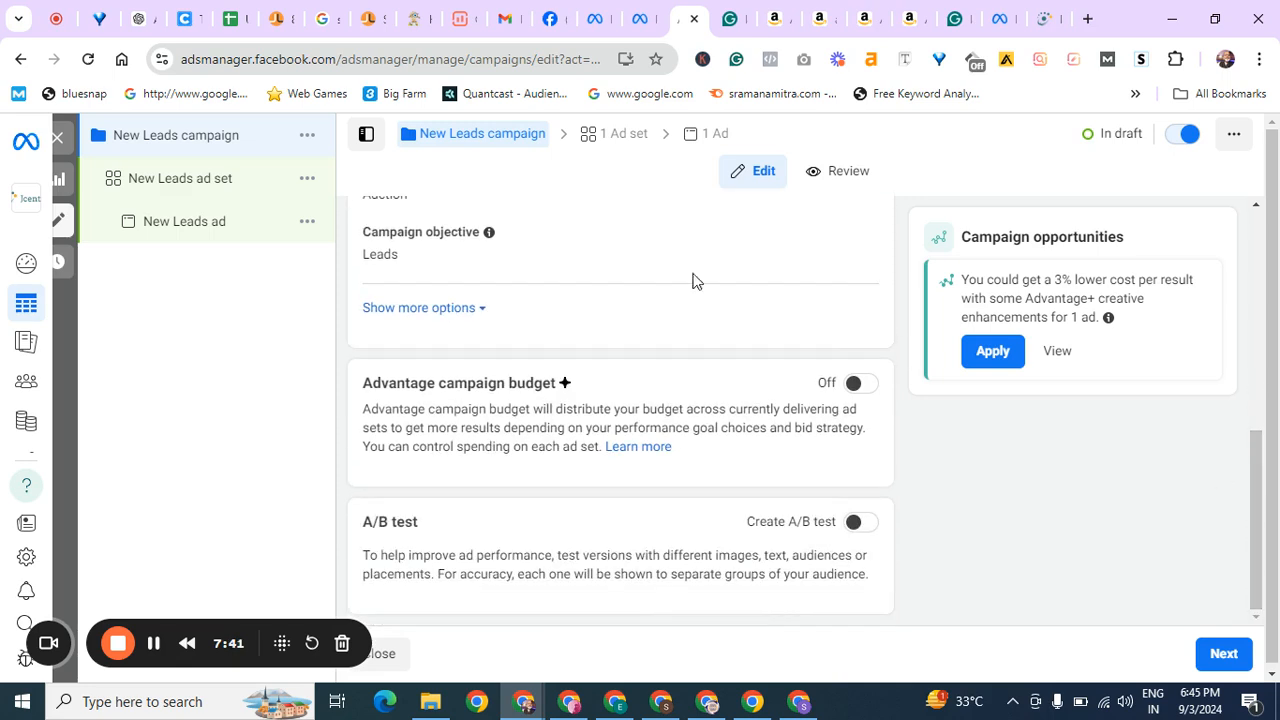
left_click(238, 188)
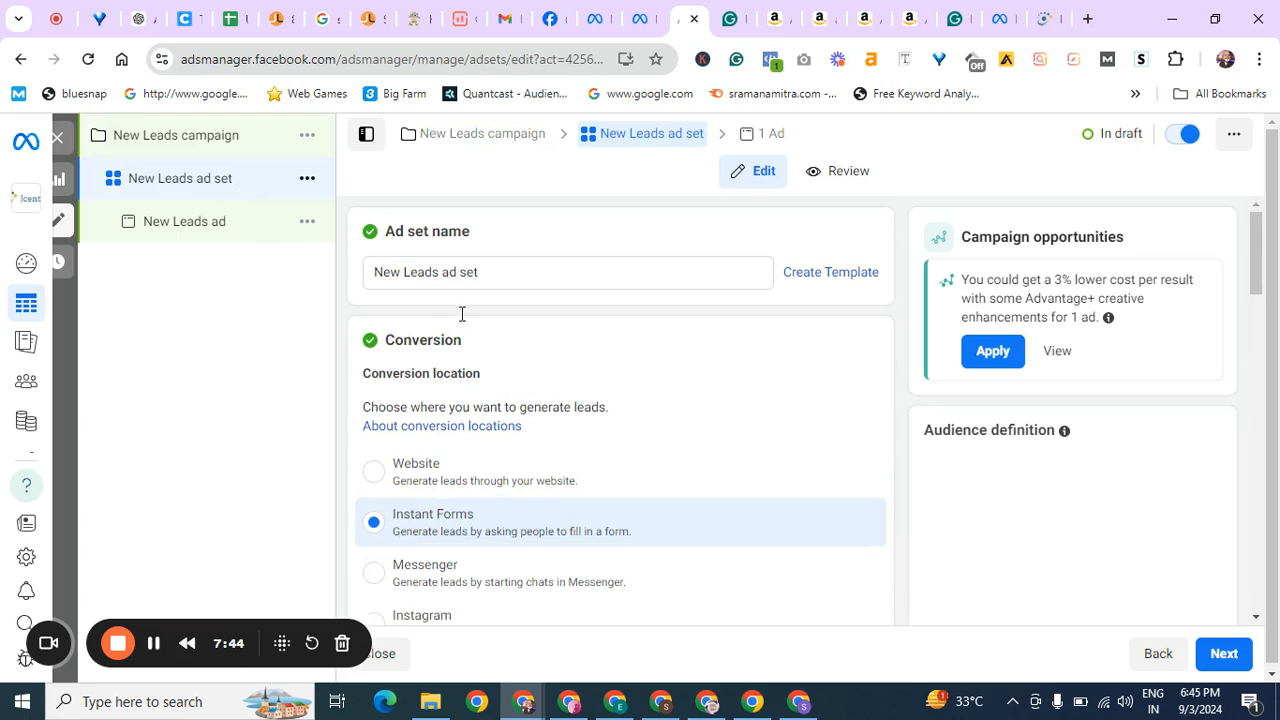
left_click(427, 481)
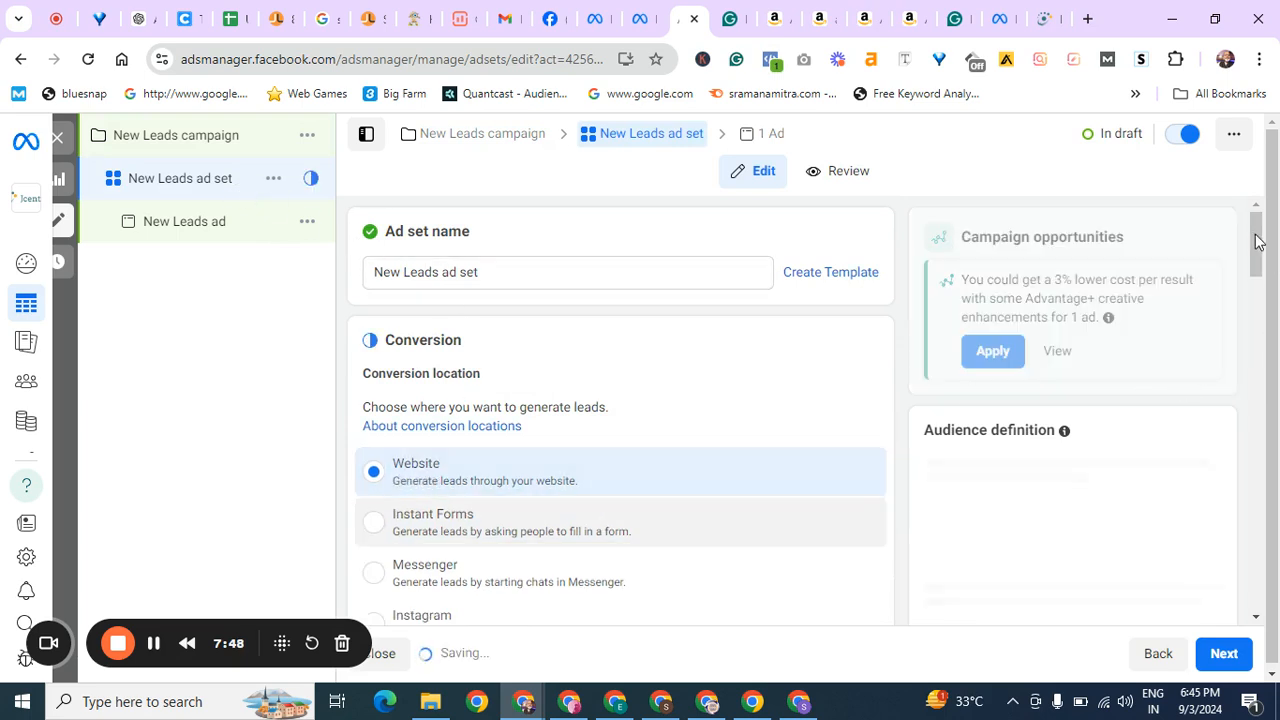
Step: Choose Maximise number of conversions as the performance goal for the Jcentrix leads ad set
left_click_drag(1257, 238, 1257, 257)
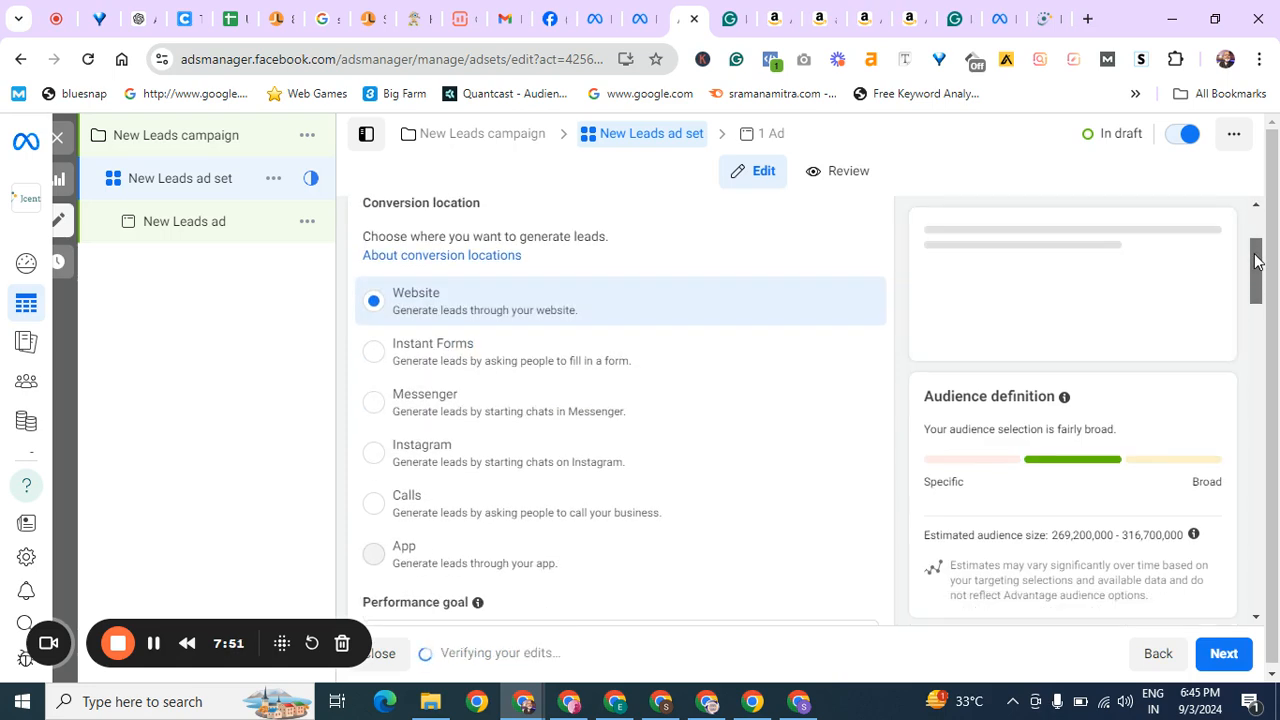
left_click_drag(1257, 257, 1255, 327)
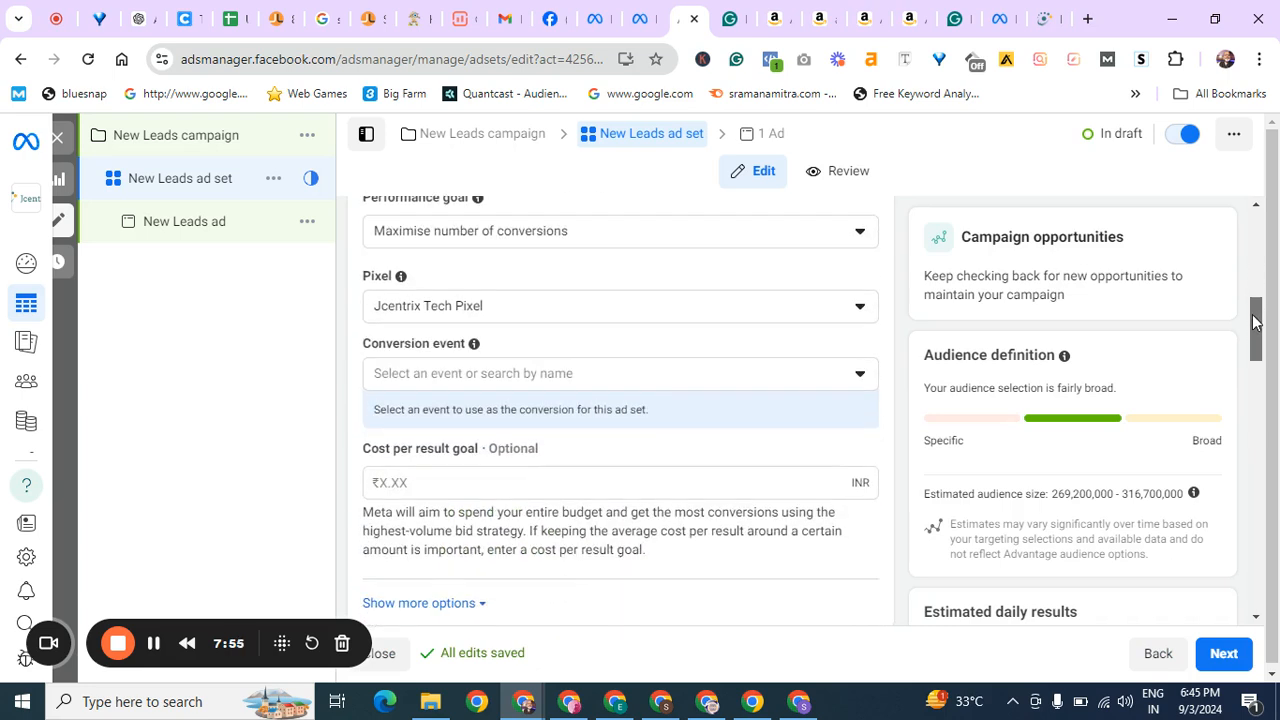
left_click(588, 240)
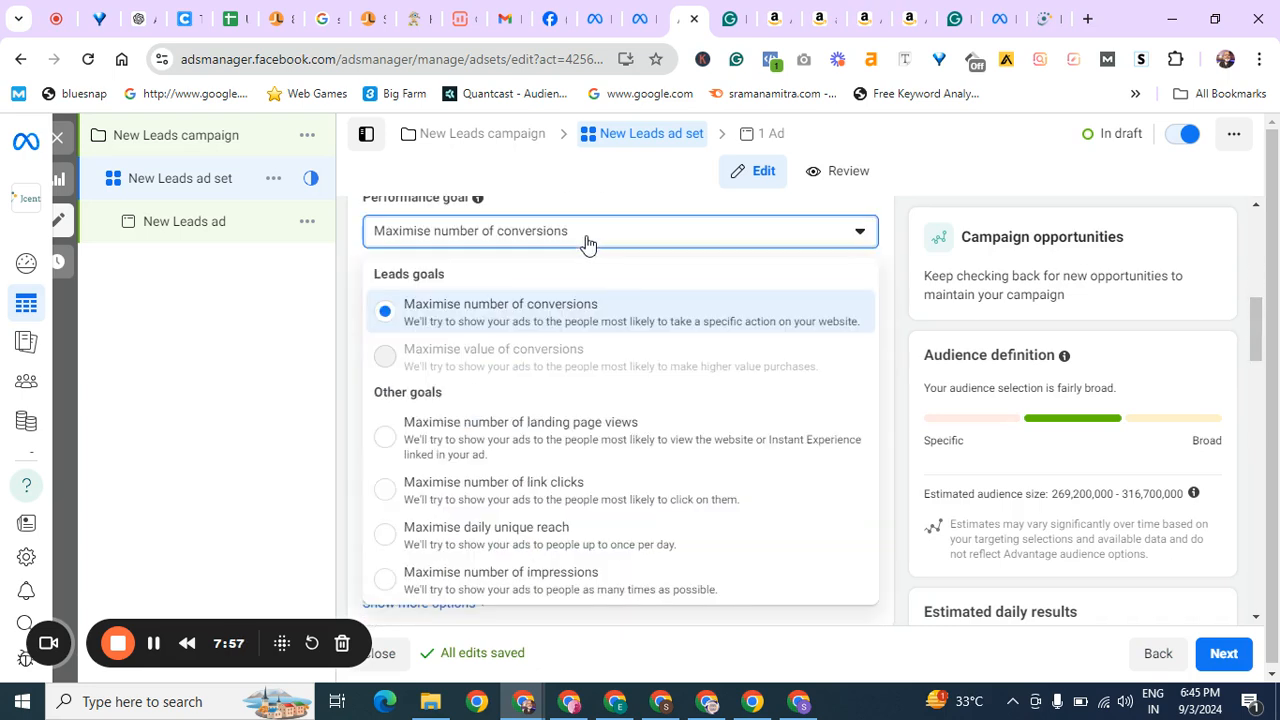
left_click(570, 322)
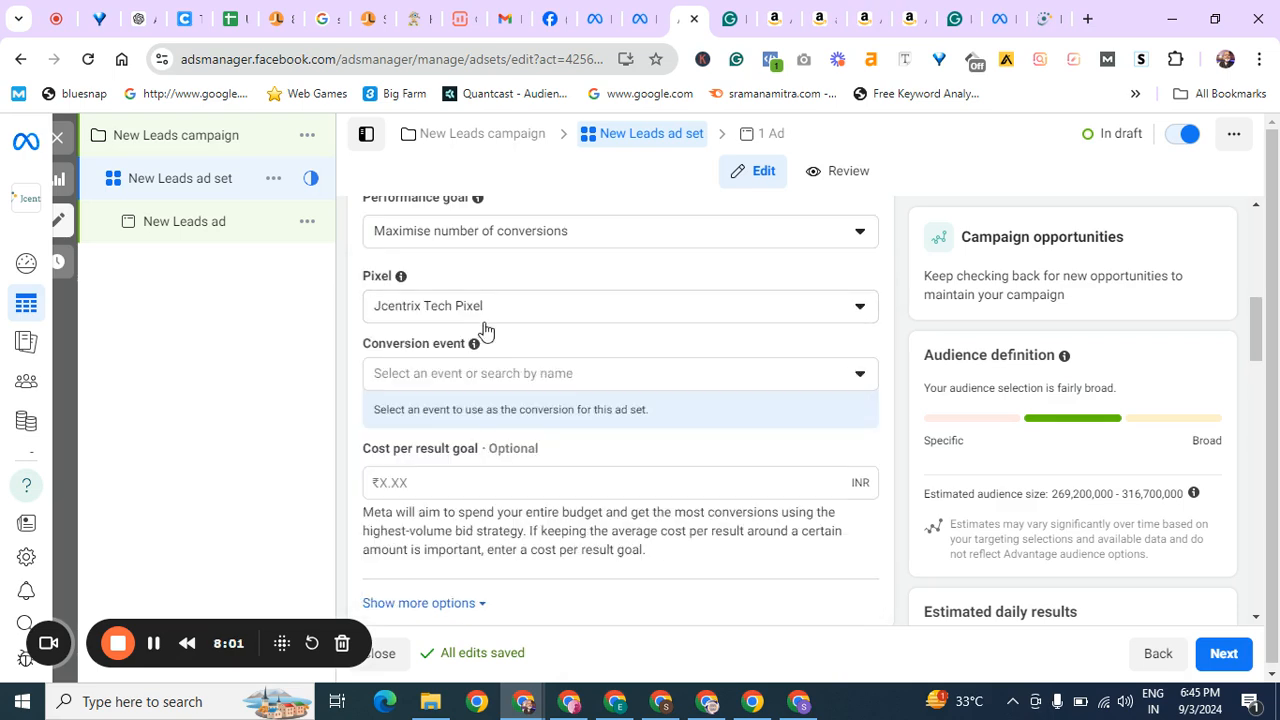
Step: Select Engaged Visit as the ad set's conversion event and dismiss the engaged-view attribution recommendation
left_click(530, 385)
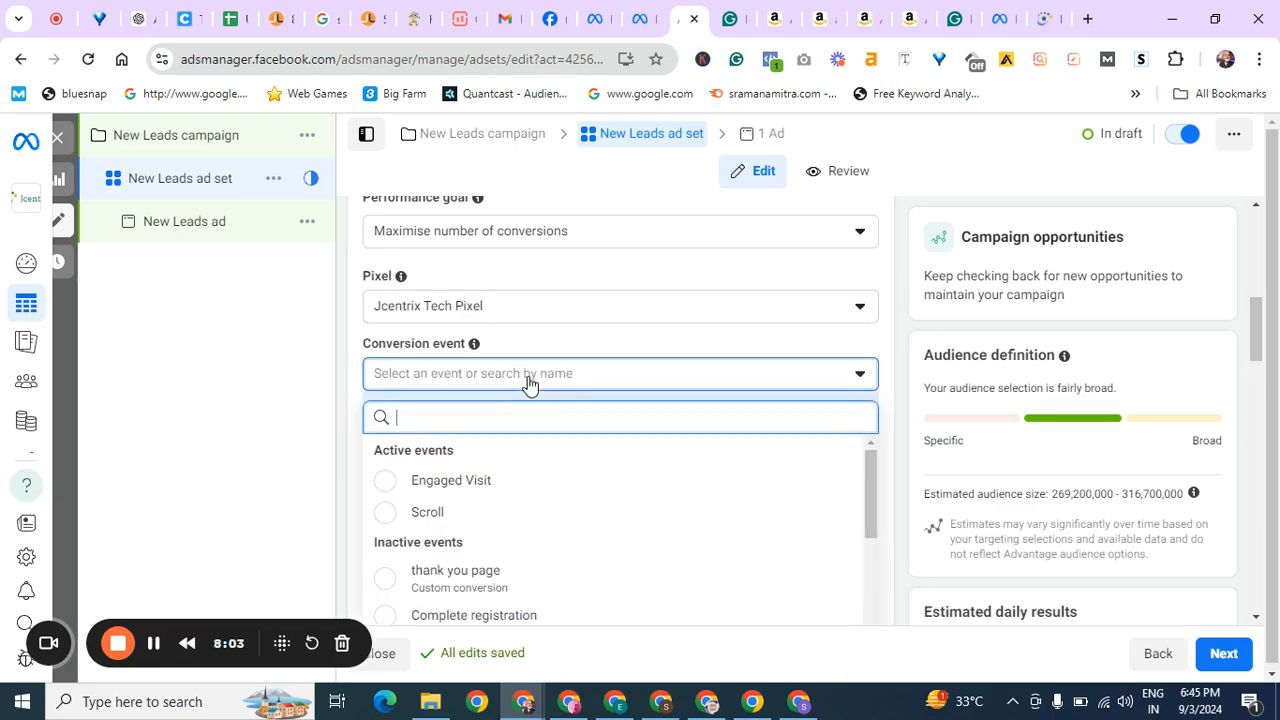
left_click(463, 488)
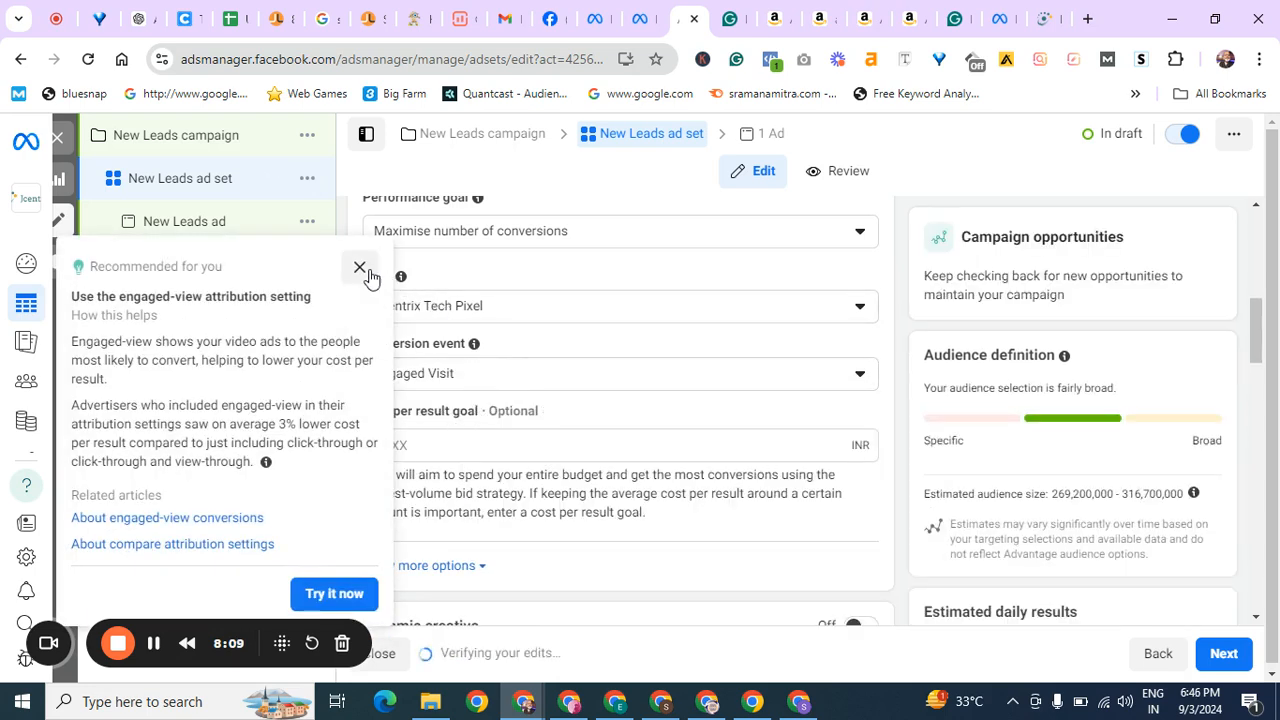
left_click(360, 270)
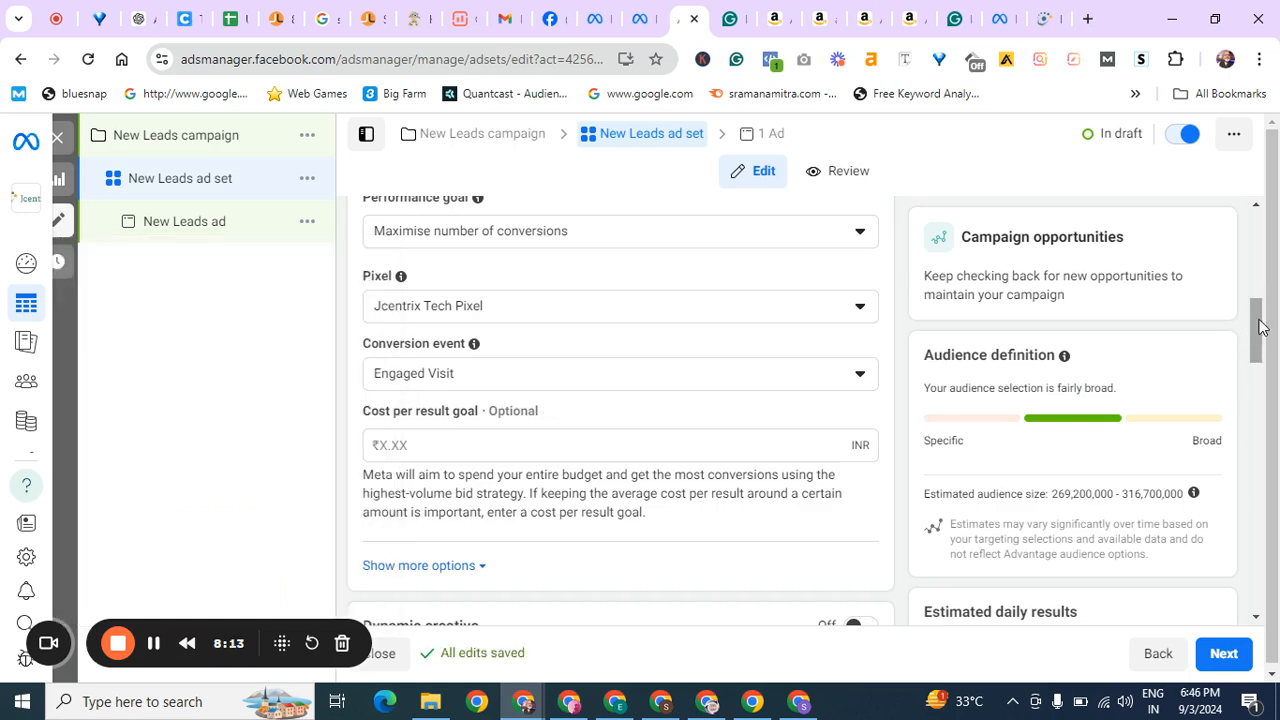
Step: Review the ad set's conversion location, performance goal options, pixel and conversion event
left_click_drag(1248, 335, 1248, 209)
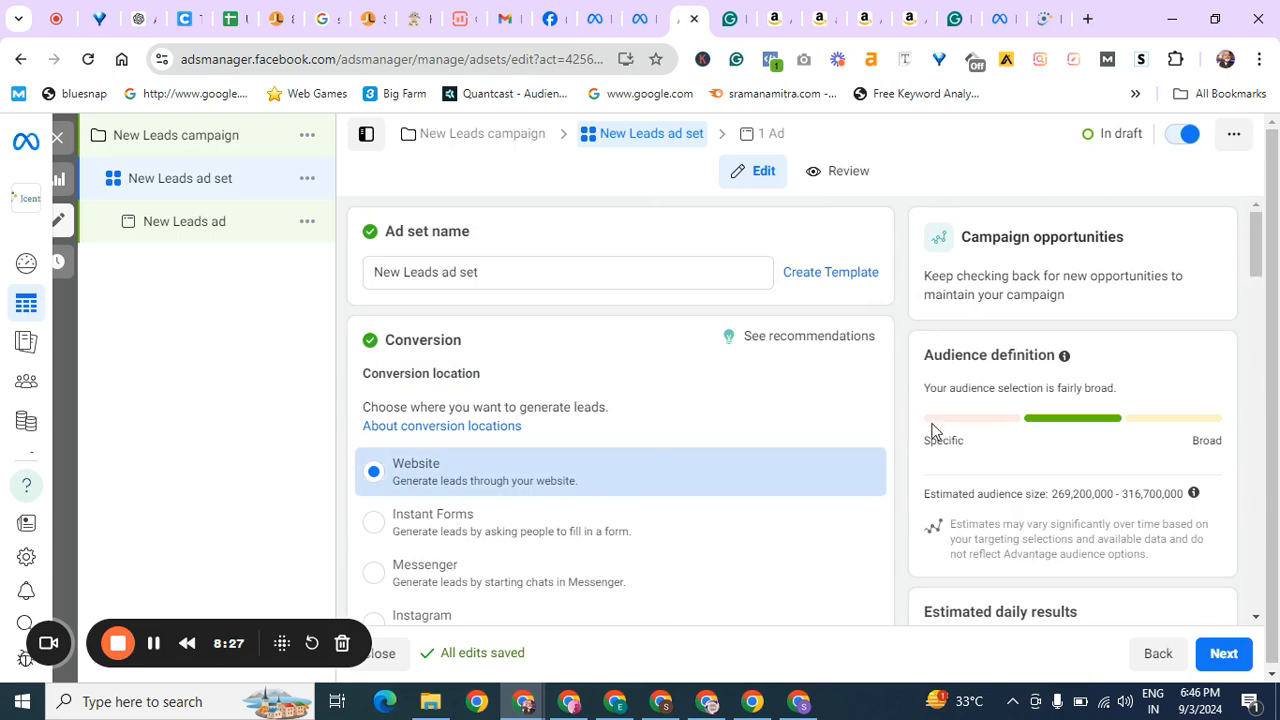
left_click_drag(1257, 251, 1260, 330)
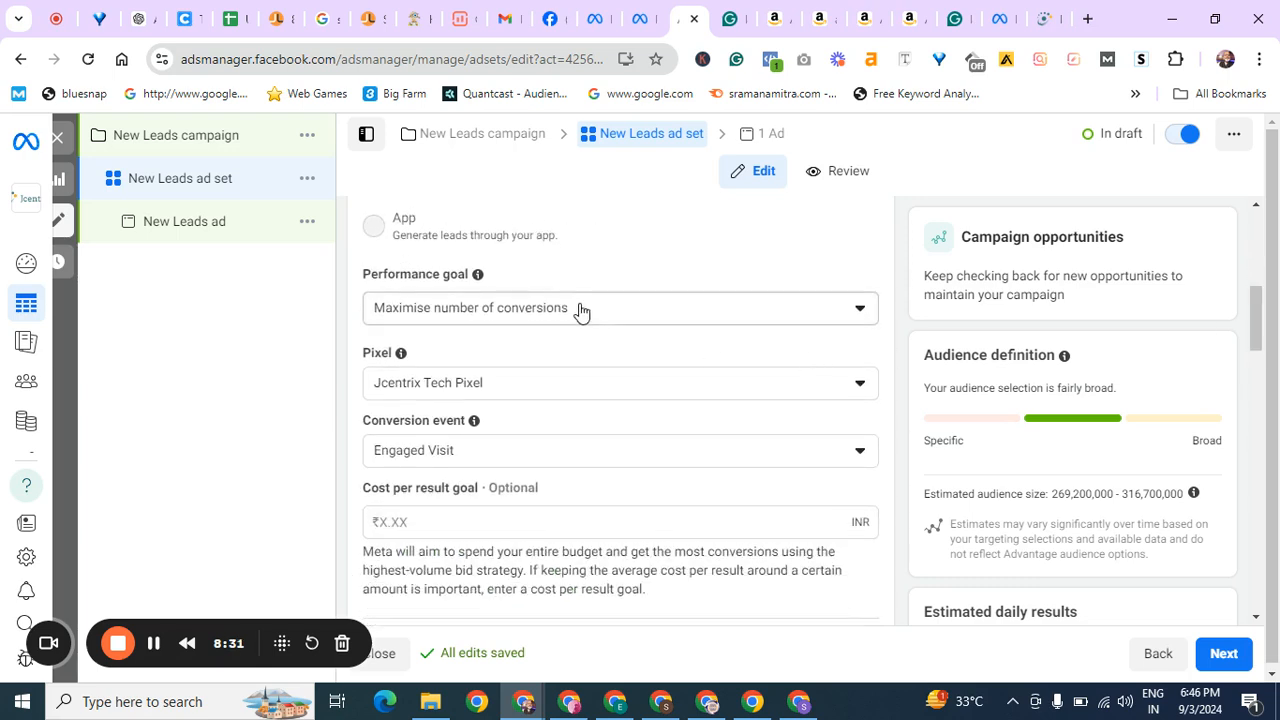
left_click(580, 309)
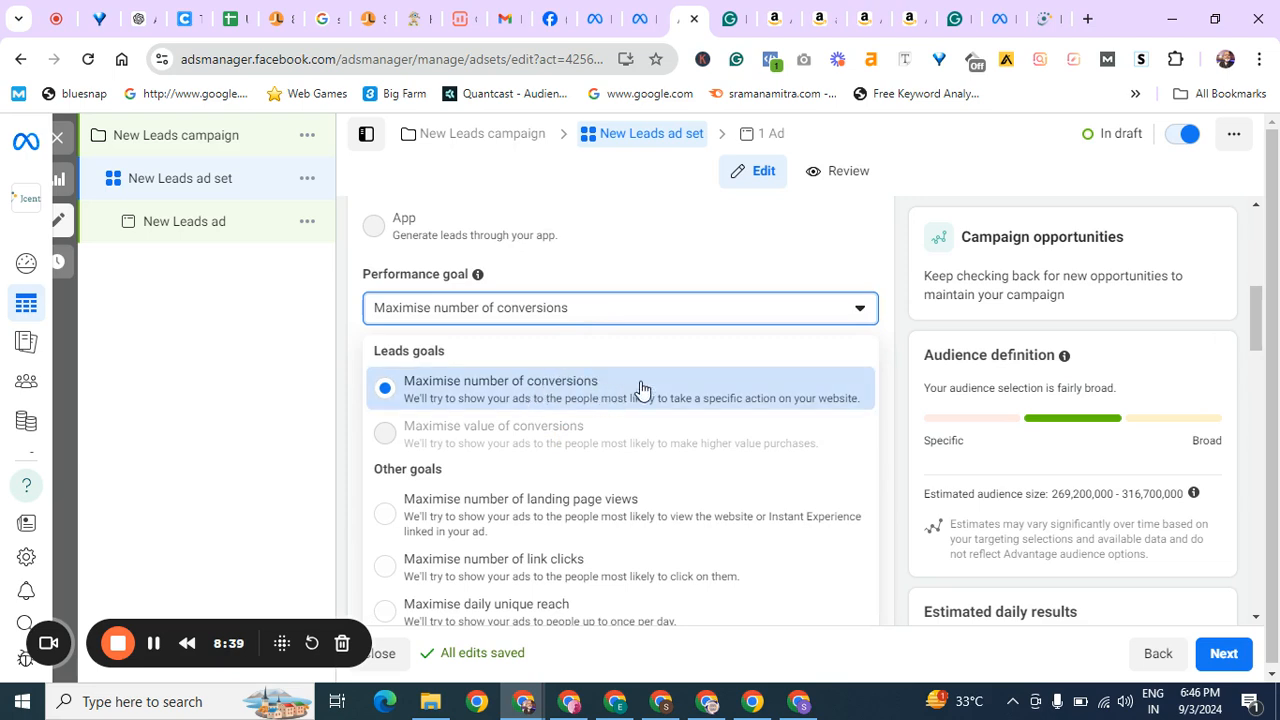
left_click(697, 274)
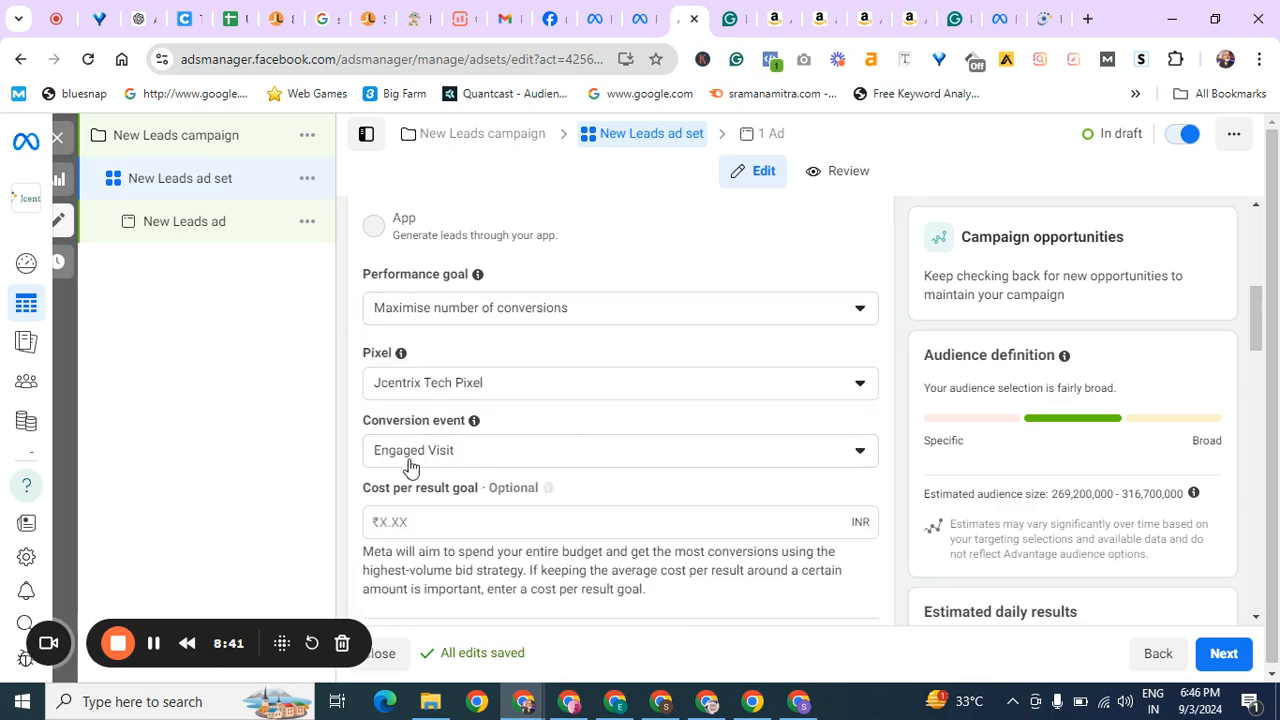